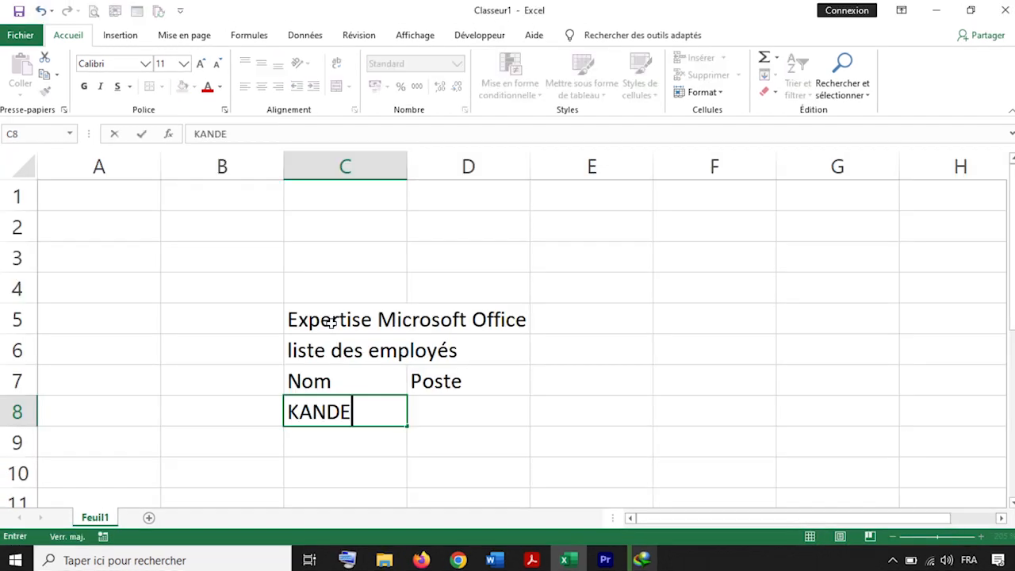
- Type the first employee's name into C8, then select the last name cell C10
{"action": "type", "text": "Abdoul"}
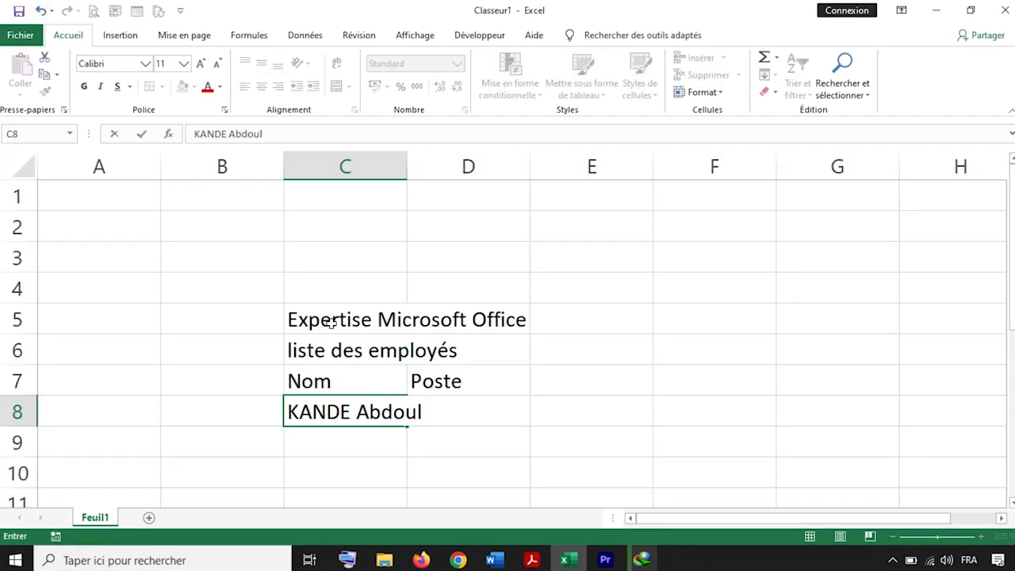
{"action": "type", "text": " Fataf"}
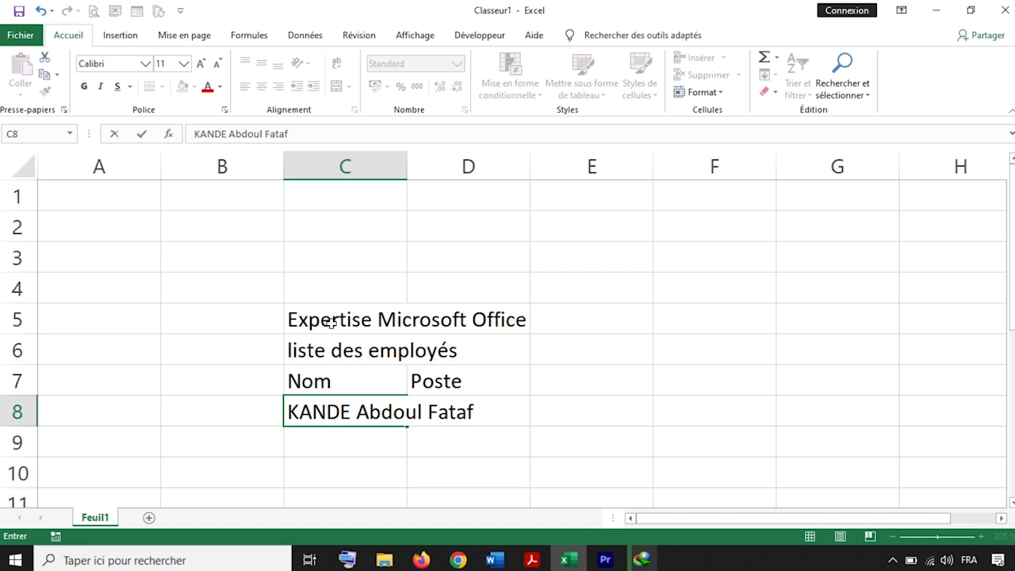
{"action": "key", "text": "Tab"}
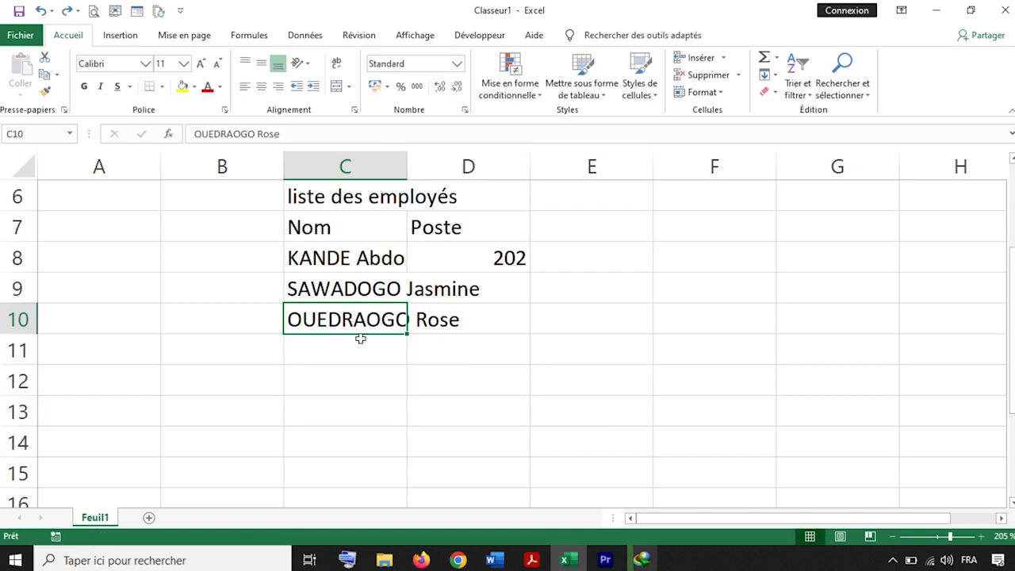
{"action": "left_click", "coordinate": [361, 340]}
{"action": "left_click", "coordinate": [357, 318]}
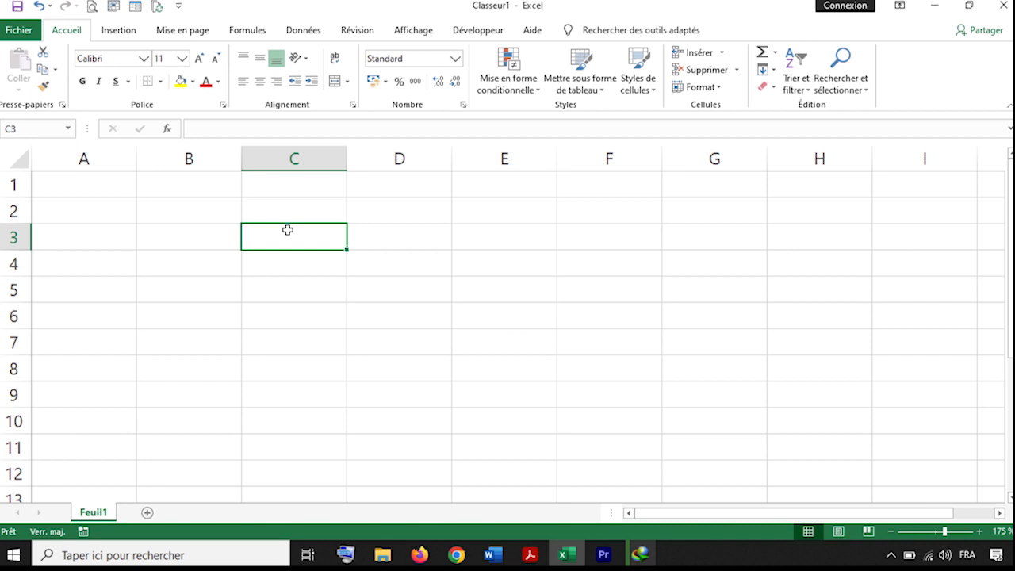
- Select cells in rows 3–4, then bring up Word's Document1 beside Excel
{"action": "scroll", "coordinate": [286, 229], "scroll_direction": "up", "scroll_amount": 2}
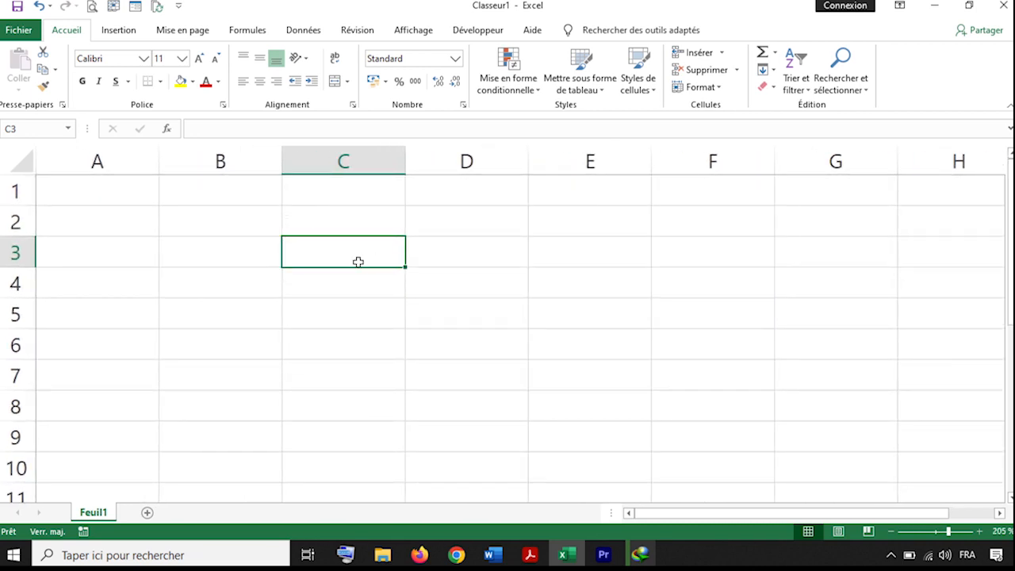
{"action": "left_click", "coordinate": [439, 262]}
{"action": "left_click", "coordinate": [585, 247]}
{"action": "left_click", "coordinate": [478, 284]}
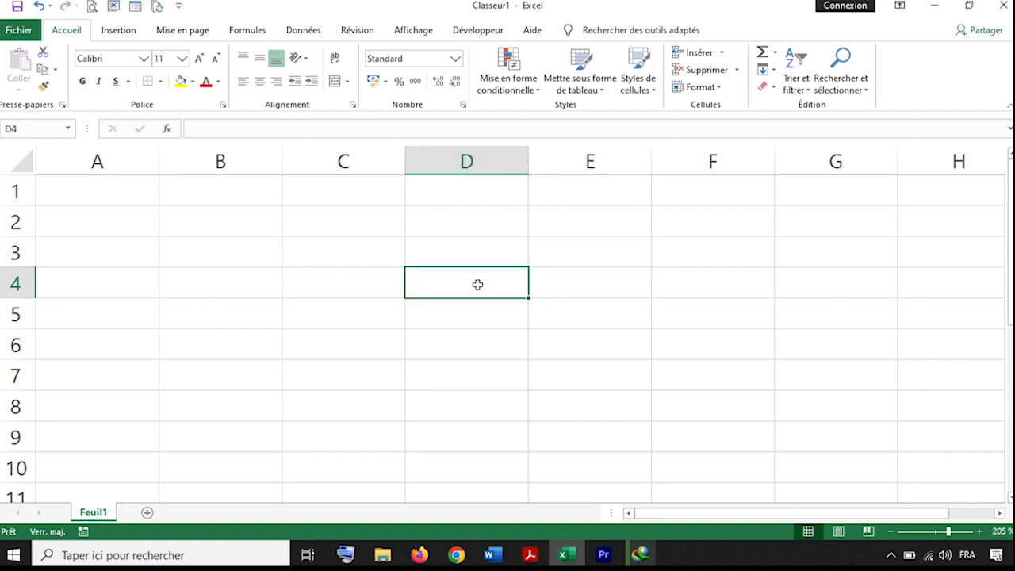
{"action": "left_click", "coordinate": [494, 555]}
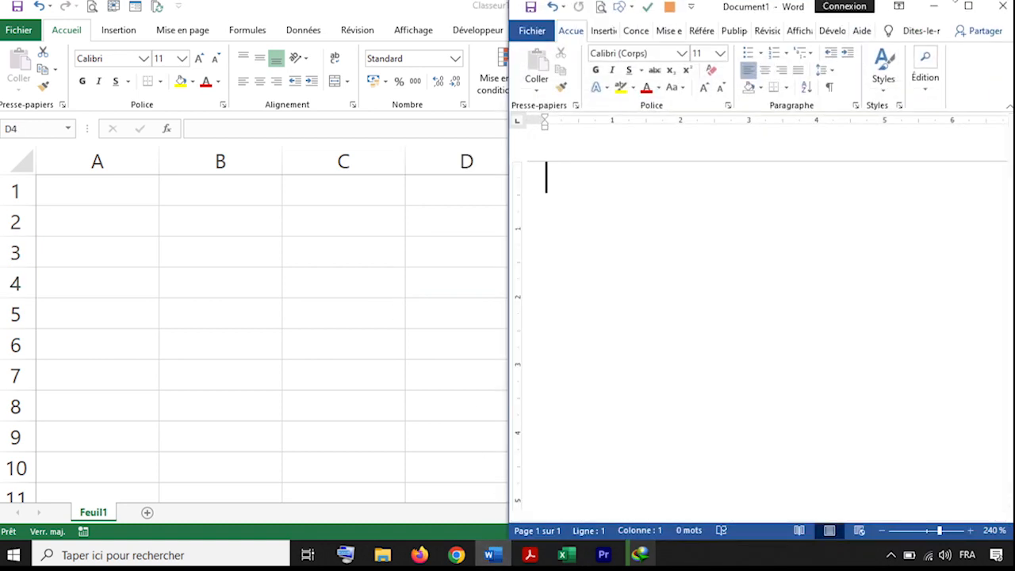
- Maximize the blank Word document and type test keys 'QSDFKJSQLFJAOIF'
{"action": "left_click", "coordinate": [968, 6]}
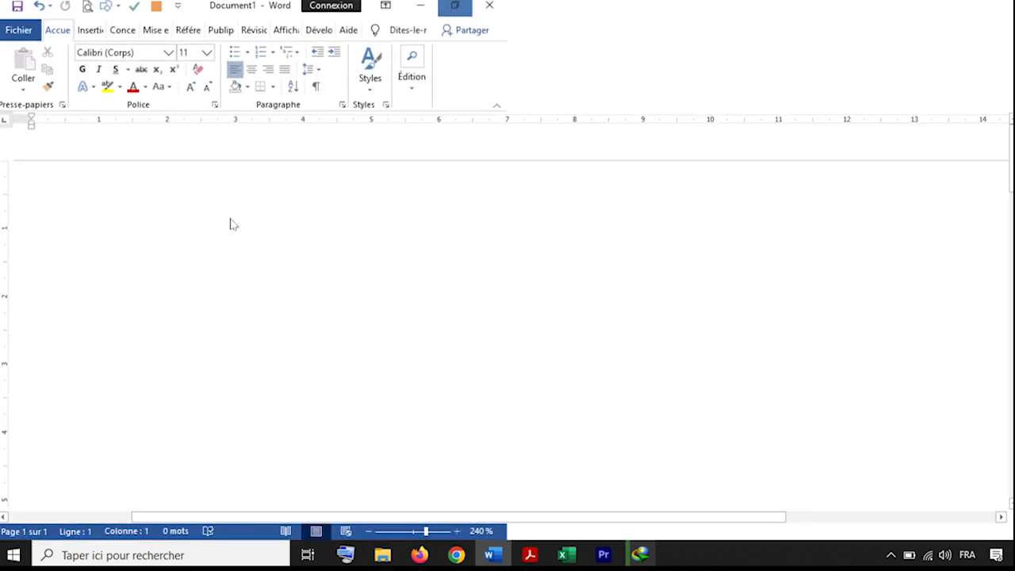
{"action": "type", "text": "QSDFKJSQLFJAOIF"}
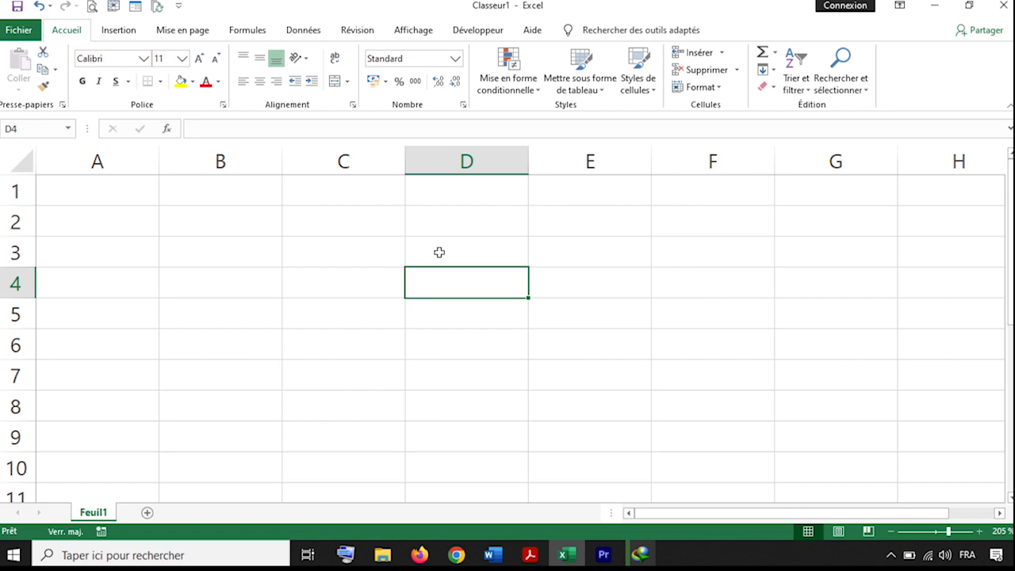
- Turn off Caps Lock and paste the title 'Expertise Microsoft Office' into C5
{"action": "left_click", "coordinate": [439, 252]}
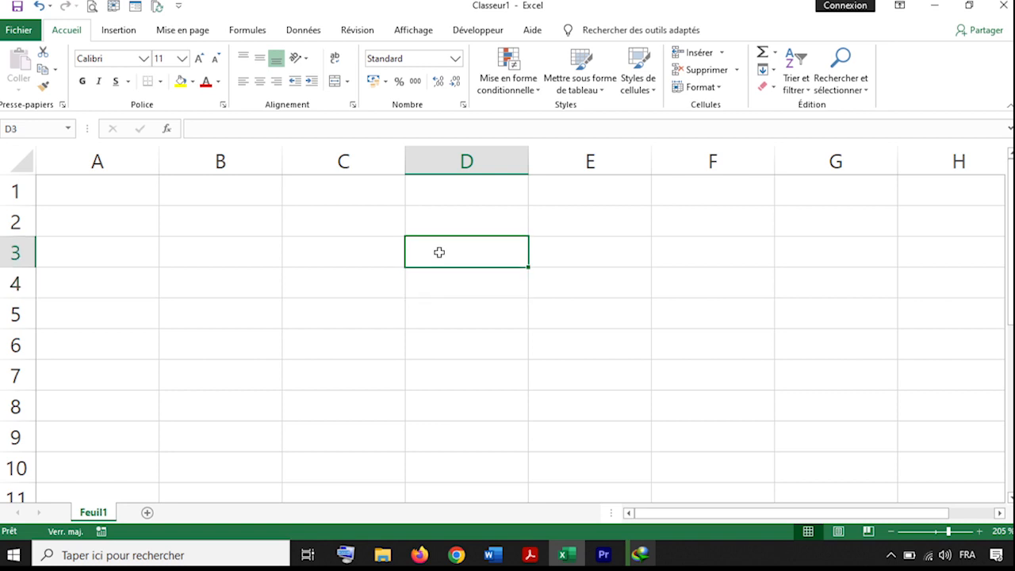
{"action": "left_click", "coordinate": [571, 290]}
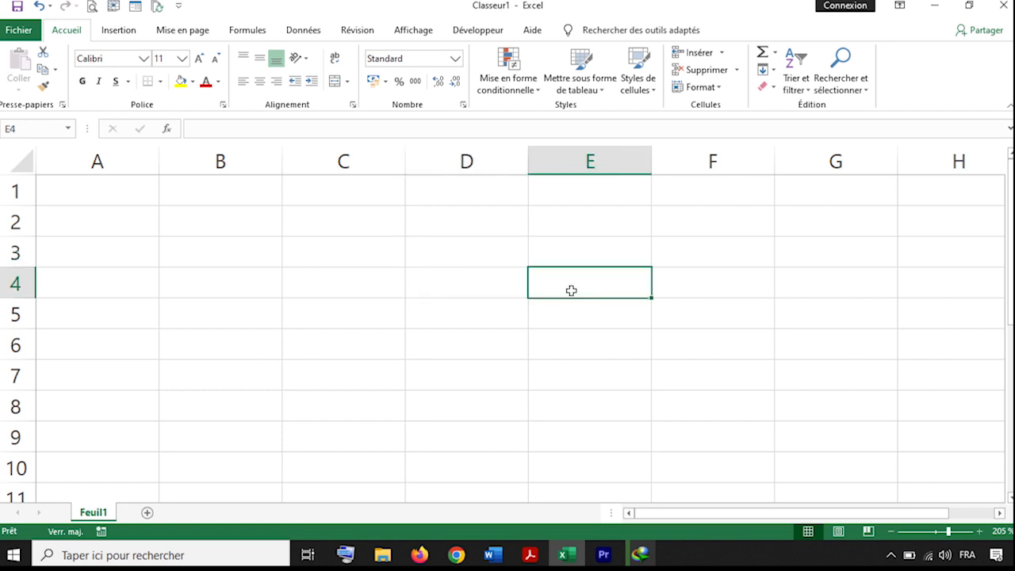
{"action": "left_click", "coordinate": [353, 284]}
{"action": "left_click", "coordinate": [251, 286]}
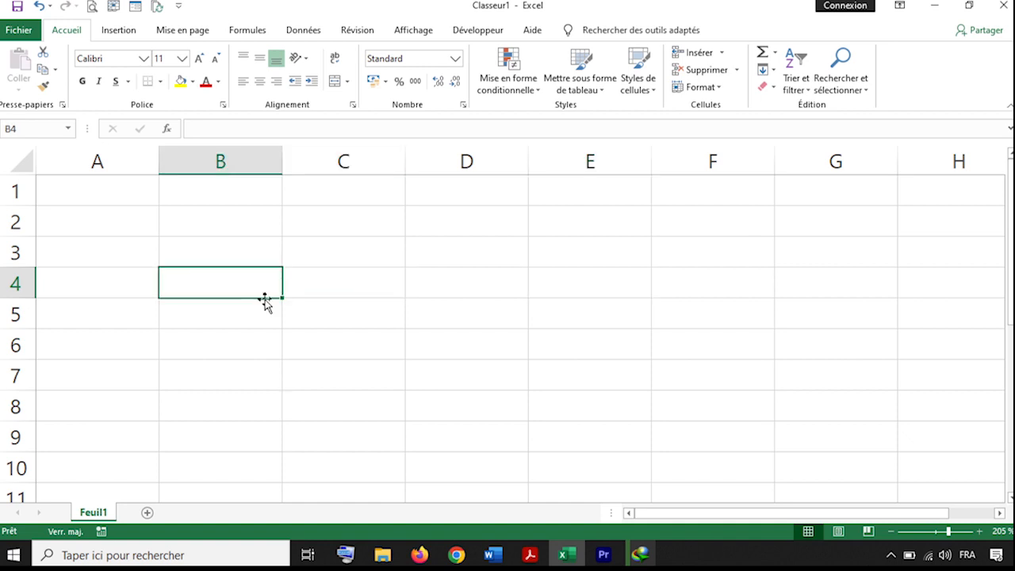
{"action": "left_click", "coordinate": [365, 325]}
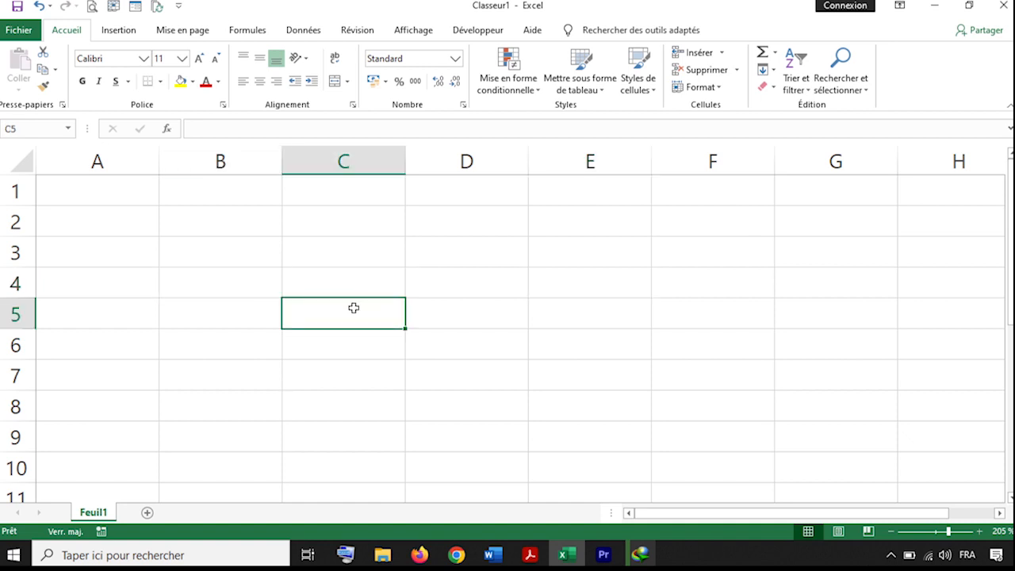
{"action": "key", "text": "F2"}
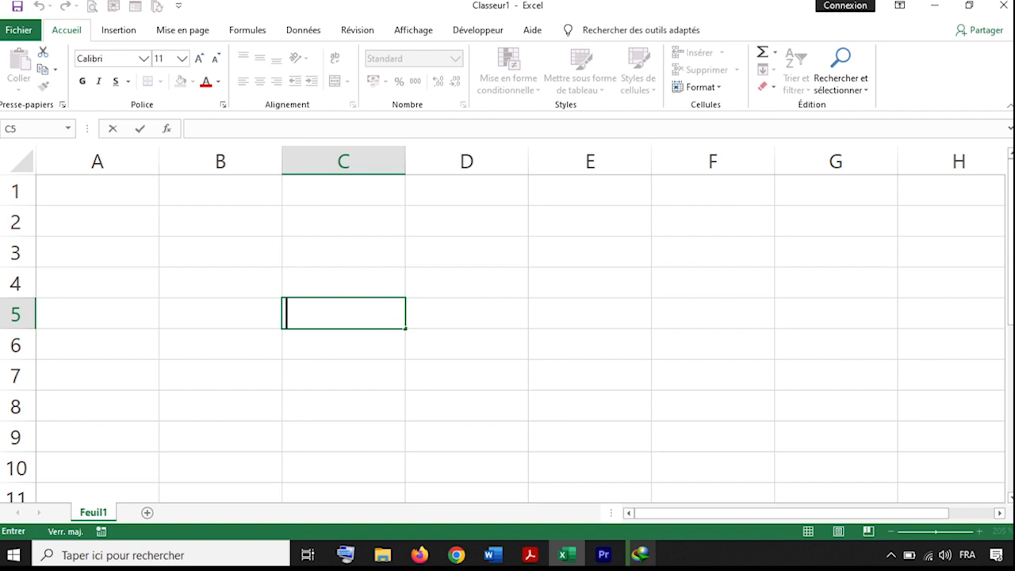
{"action": "left_click", "coordinate": [415, 318]}
{"action": "left_click", "coordinate": [364, 312]}
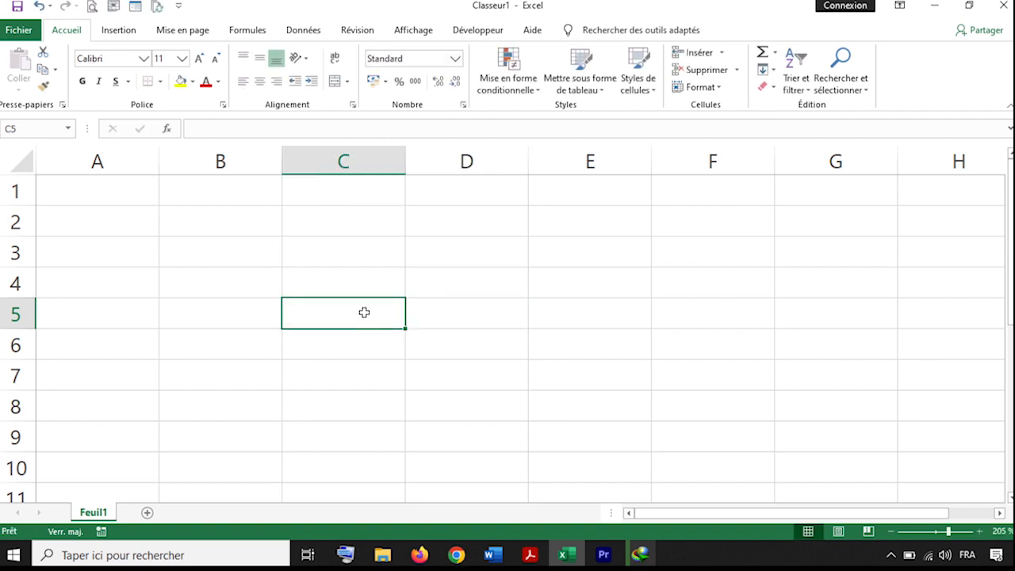
{"action": "key", "text": "Caps_Lock"}
{"action": "type", "text": "Expertise Microsoft Office"}
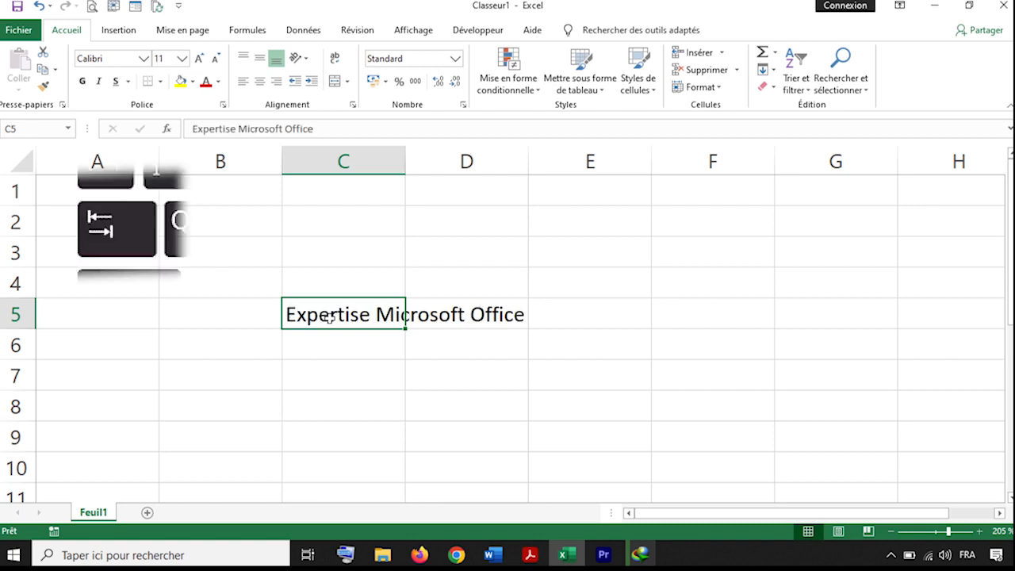
- Enter 'liste des employés' in C6 and move down to C7
{"action": "key", "text": "Tab"}
{"action": "key", "text": "Tab"}
{"action": "key", "text": "Tab"}
{"action": "key", "text": "Tab"}
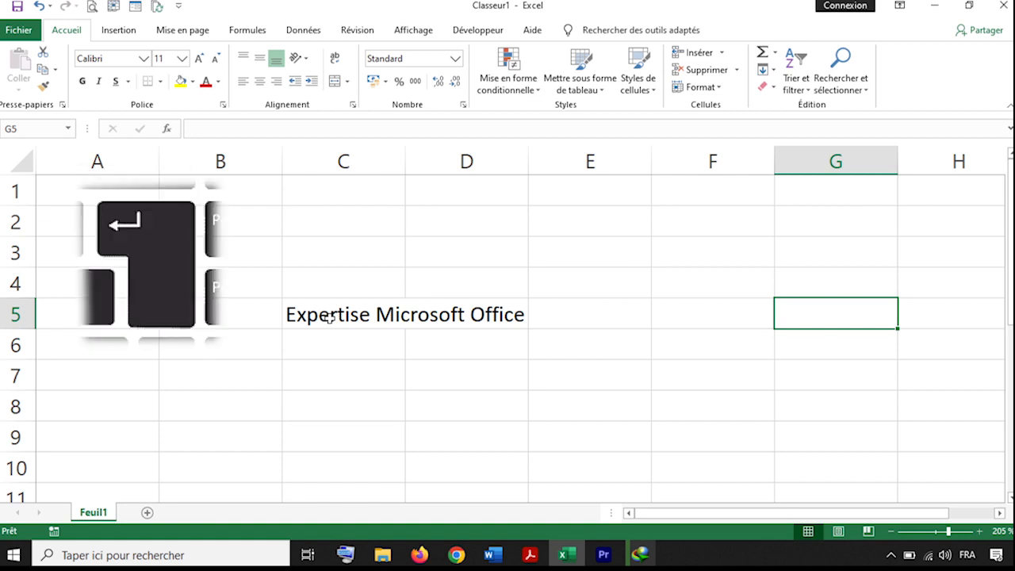
{"action": "key", "text": "Return"}
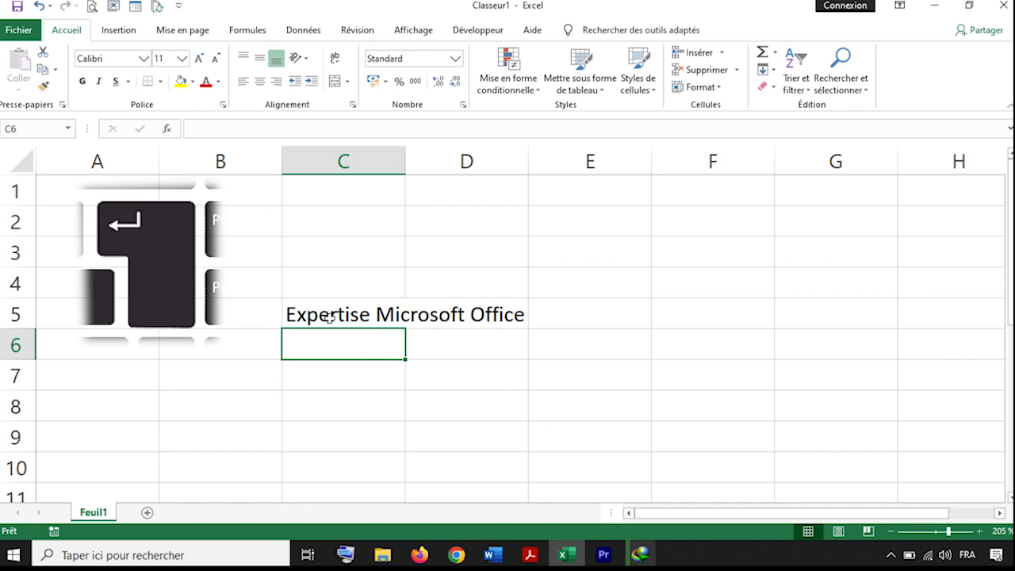
{"action": "type", "text": "liste "}
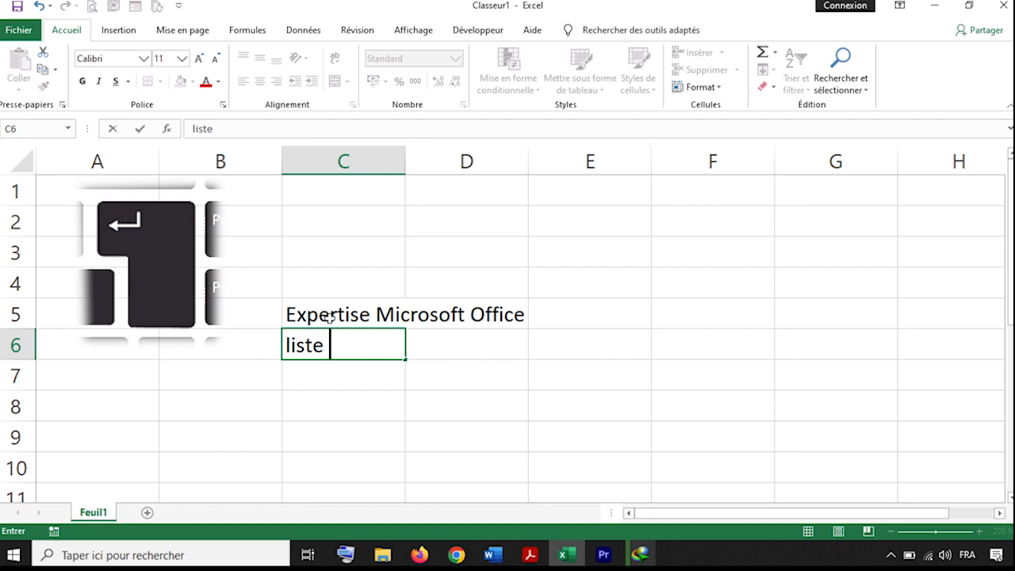
{"action": "type", "text": "des employés"}
{"action": "key", "text": "ctrl+Return"}
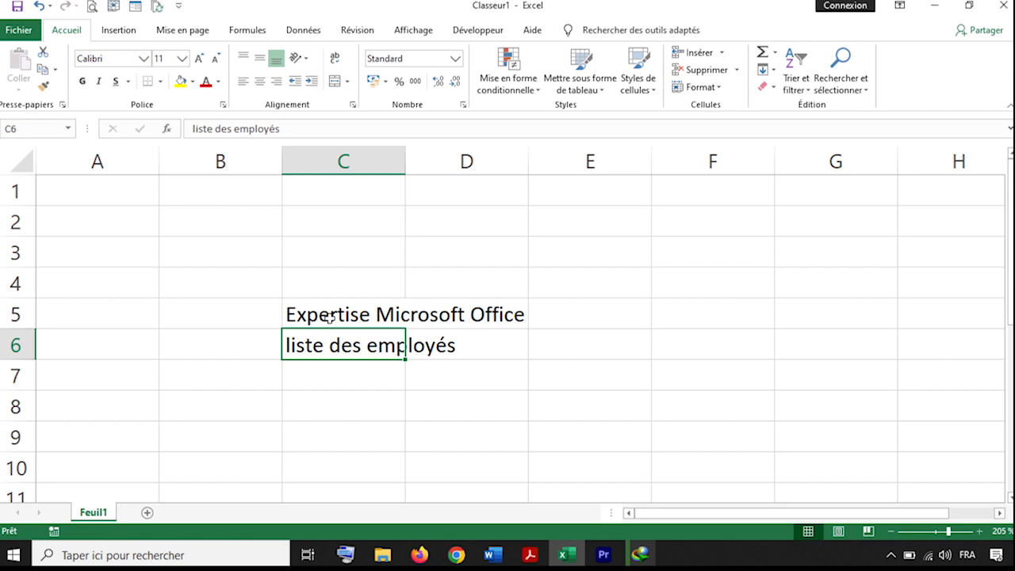
{"action": "key", "text": "Return"}
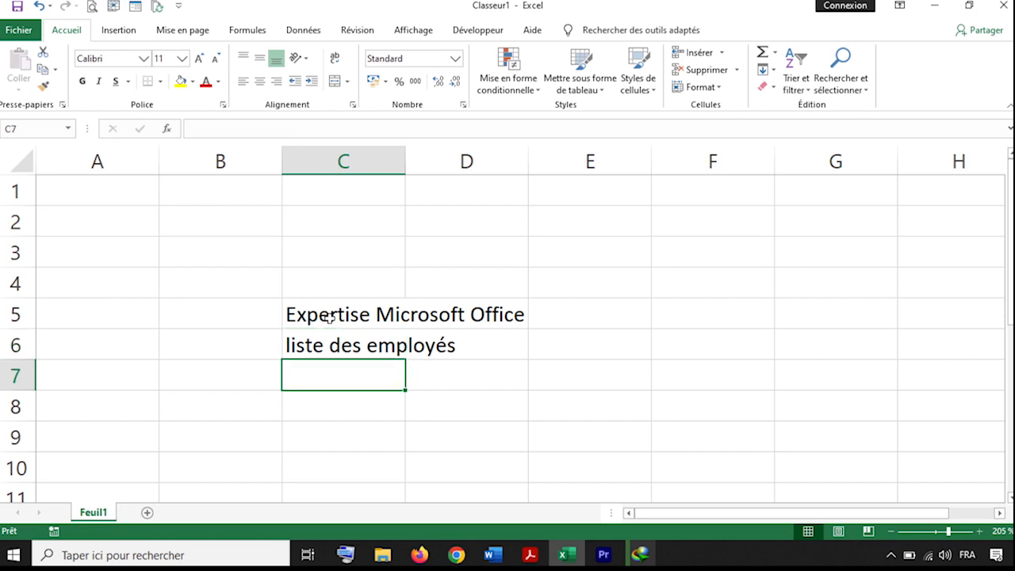
- Type the header 'Nom' in C7 and 'Poste' in D7
{"action": "type", "text": "Nom"}
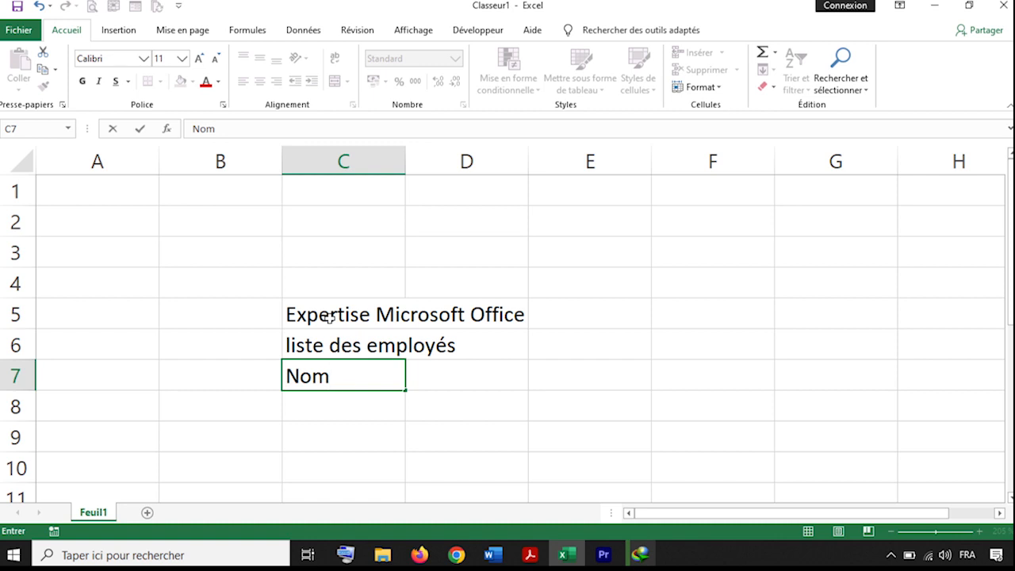
{"action": "key", "text": "Tab"}
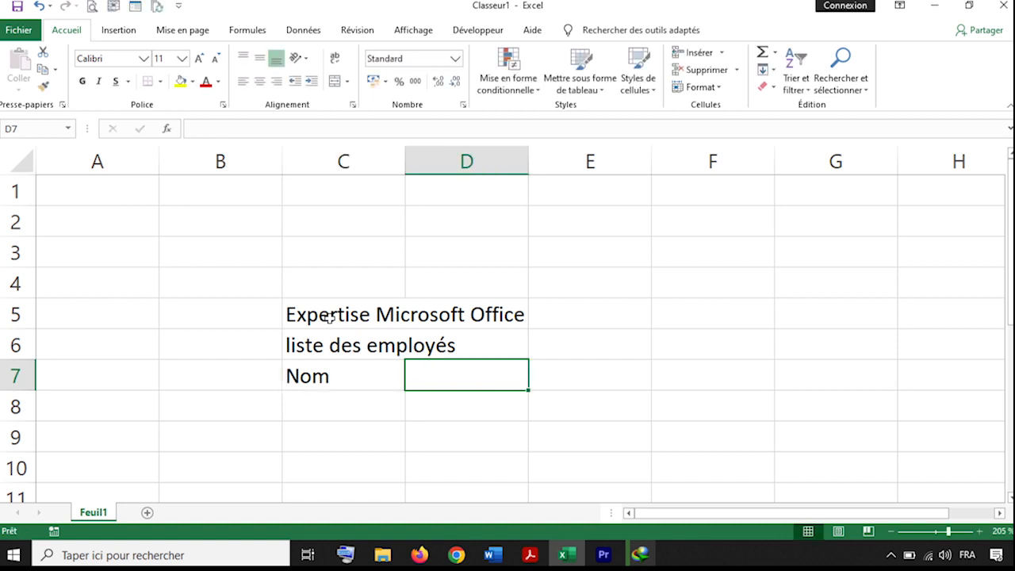
{"action": "type", "text": "Poste"}
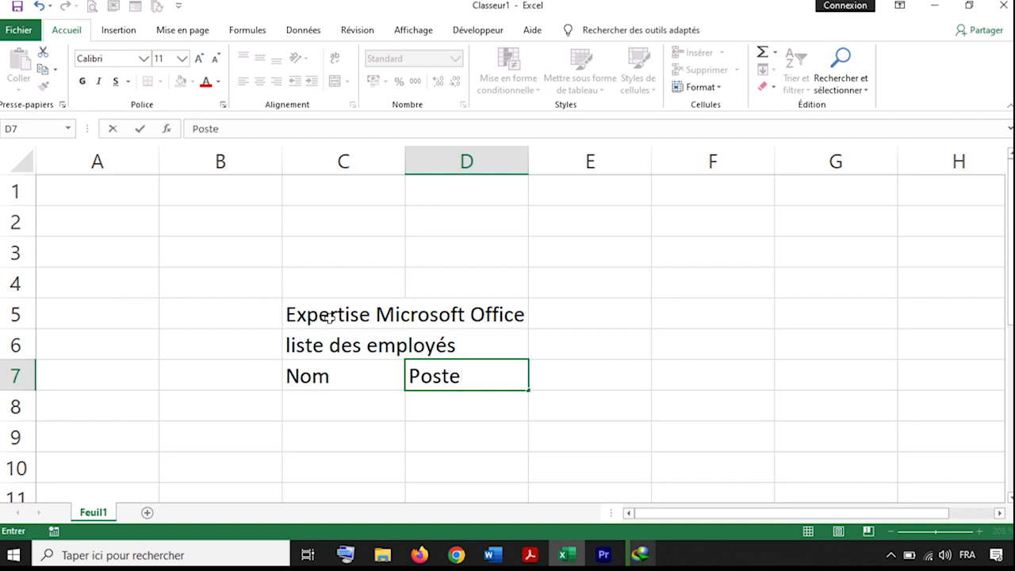
{"action": "key", "text": "Return"}
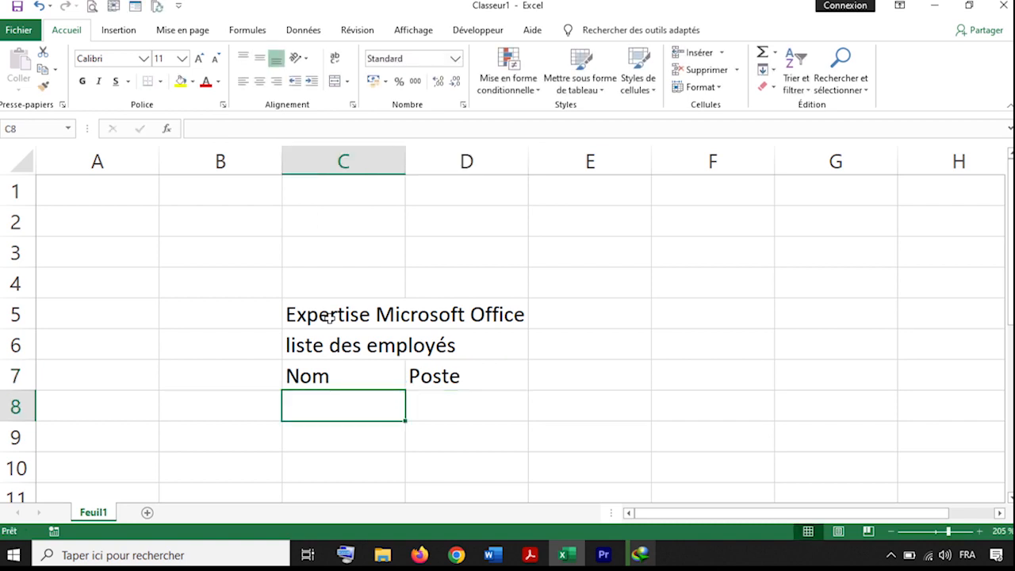
- Type three employees' full names in C8–C10 and 202 in D8, fixing a typo in the third
{"action": "type", "text": "KANDE Abdoul Fataf"}
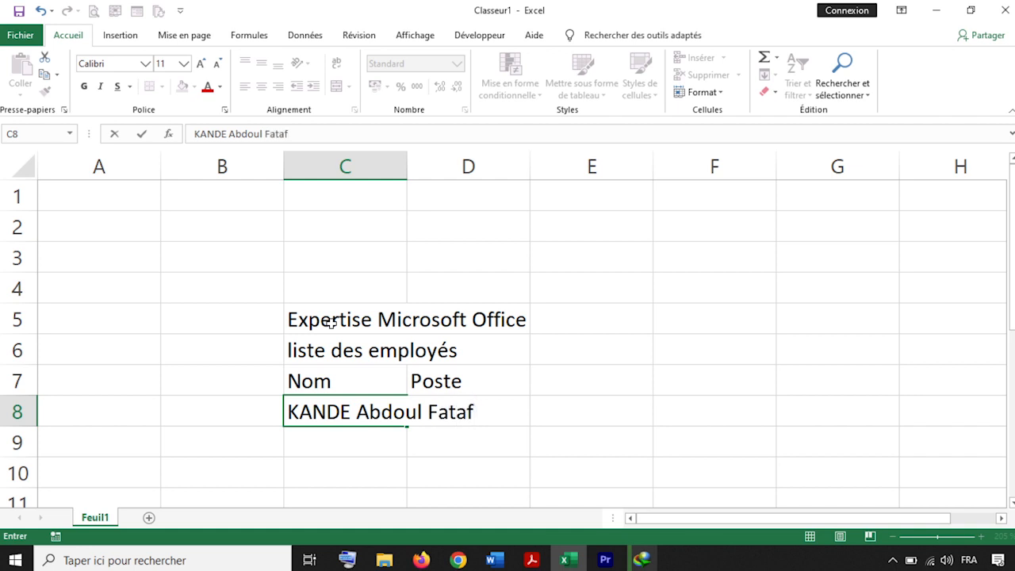
{"action": "key", "text": "Tab"}
{"action": "type", "text": "202"}
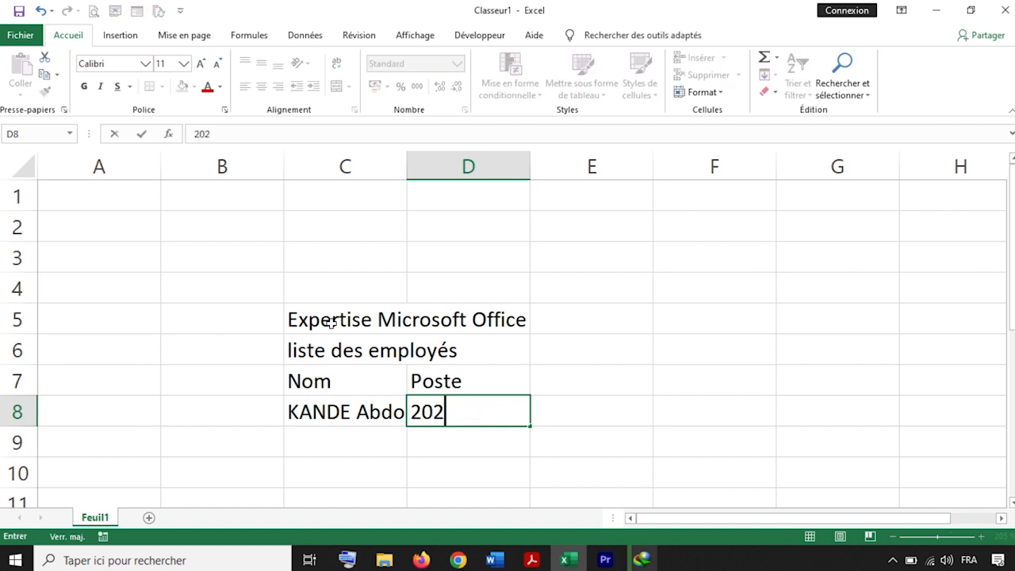
{"action": "key", "text": "Return"}
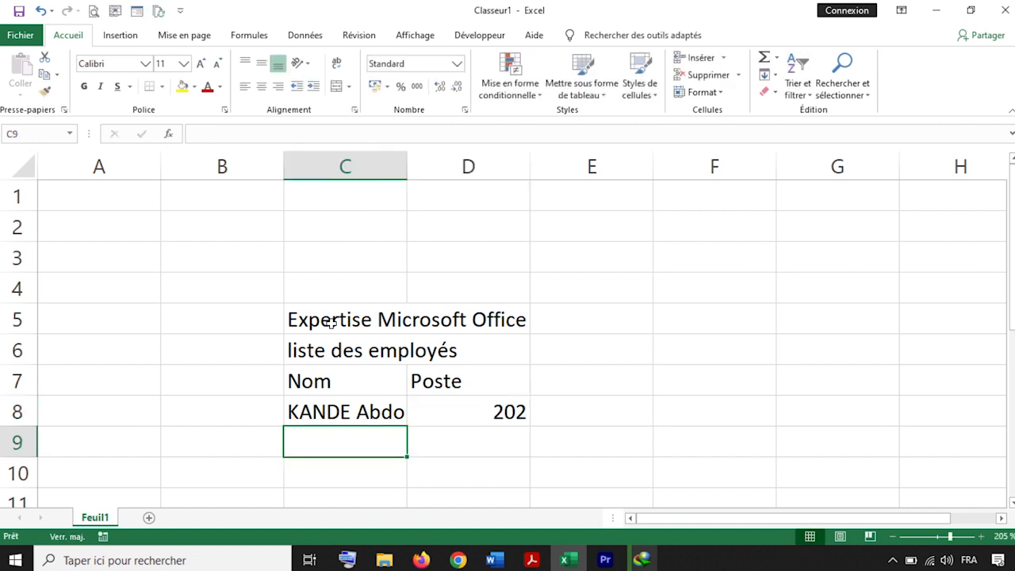
{"action": "type", "text": "SAWADOGO Jasmine"}
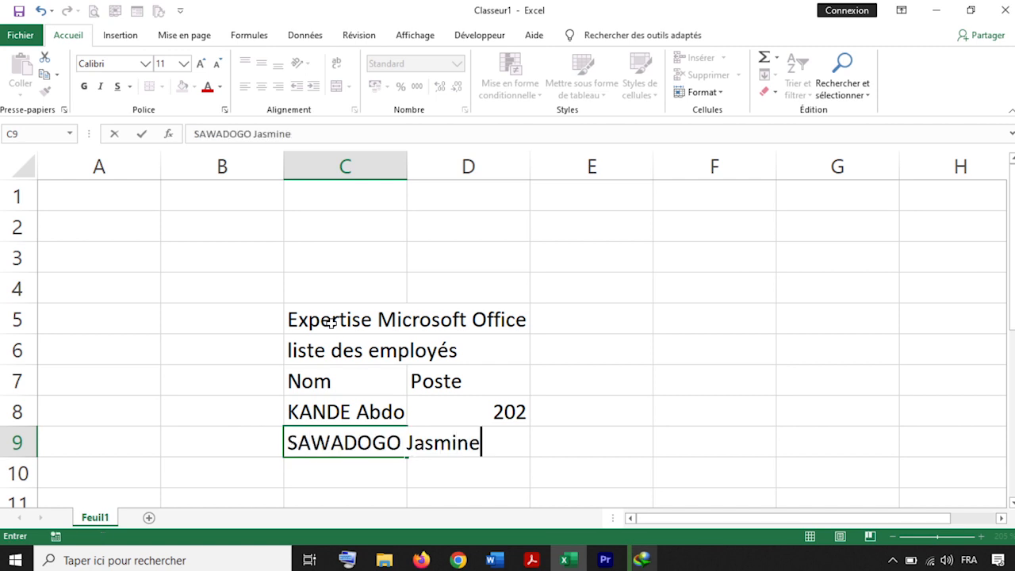
{"action": "key", "text": "Return"}
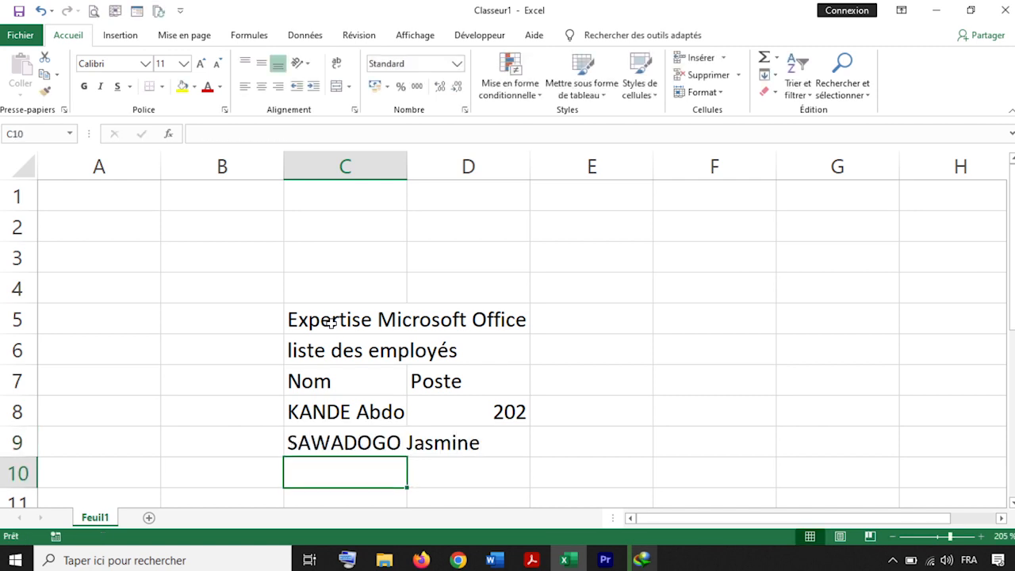
{"action": "type", "text": "OUEDRAOGO RO"}
{"action": "key", "text": "BackSpace"}
{"action": "type", "text": "ose"}
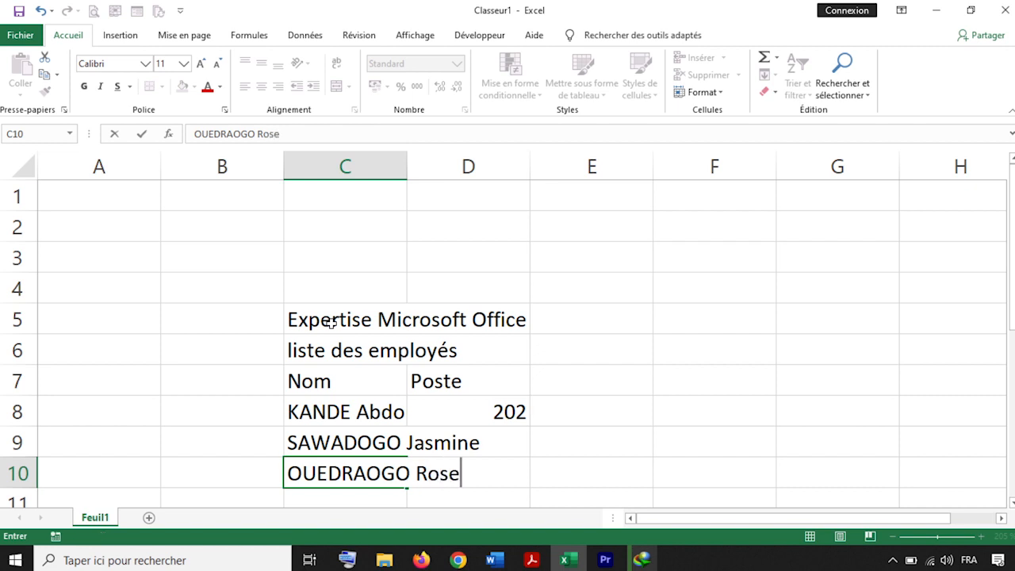
{"action": "scroll", "coordinate": [324, 375], "scroll_direction": "down", "scroll_amount": 1}
{"action": "left_click", "coordinate": [352, 381]}
{"action": "left_click_drag", "start_coordinate": [351, 352], "coordinate": [476, 445]}
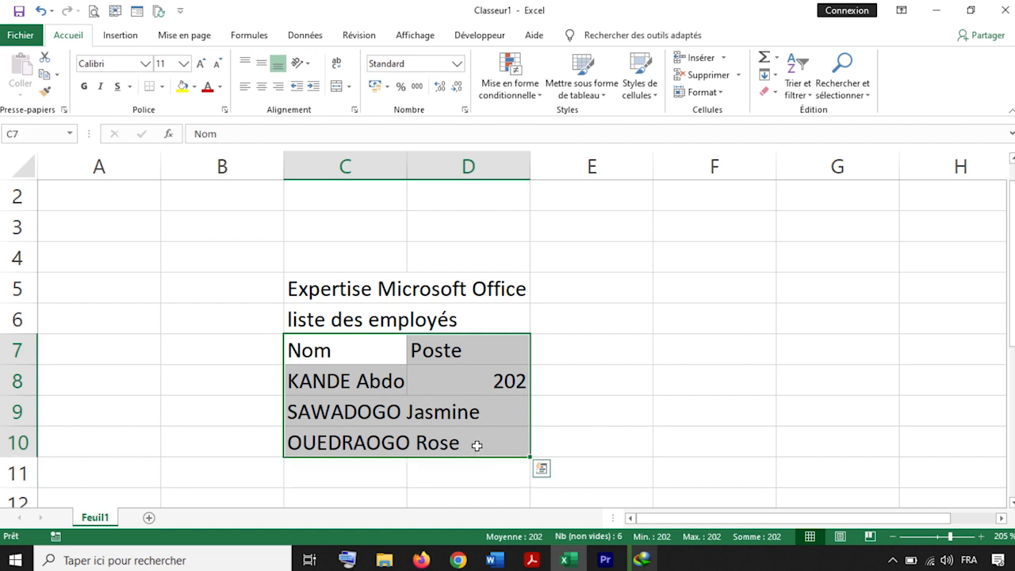
{"action": "left_click", "coordinate": [476, 446]}
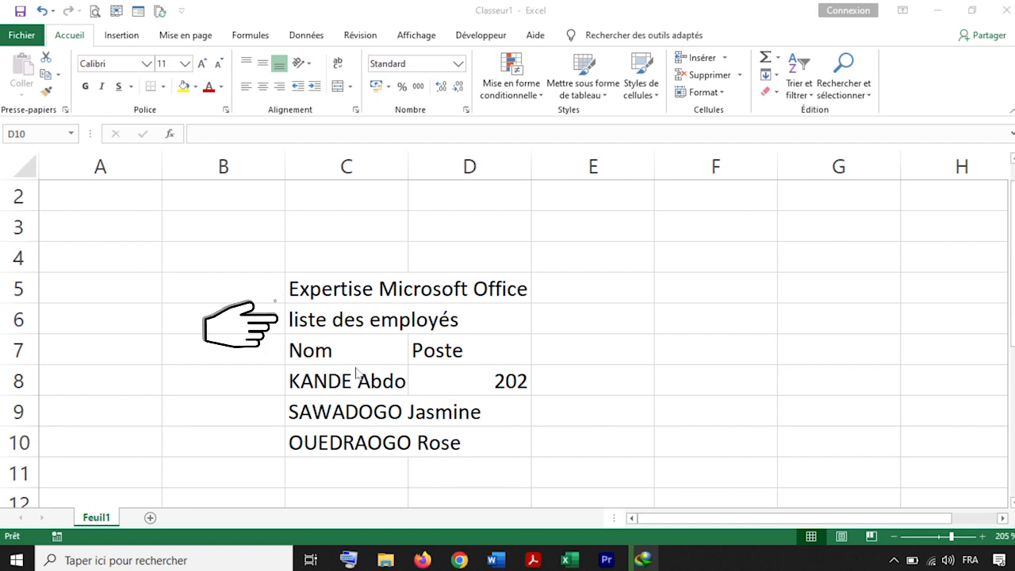
{"action": "double_click", "coordinate": [288, 319]}
{"action": "left_click_drag", "start_coordinate": [289, 319], "coordinate": [457, 319]}
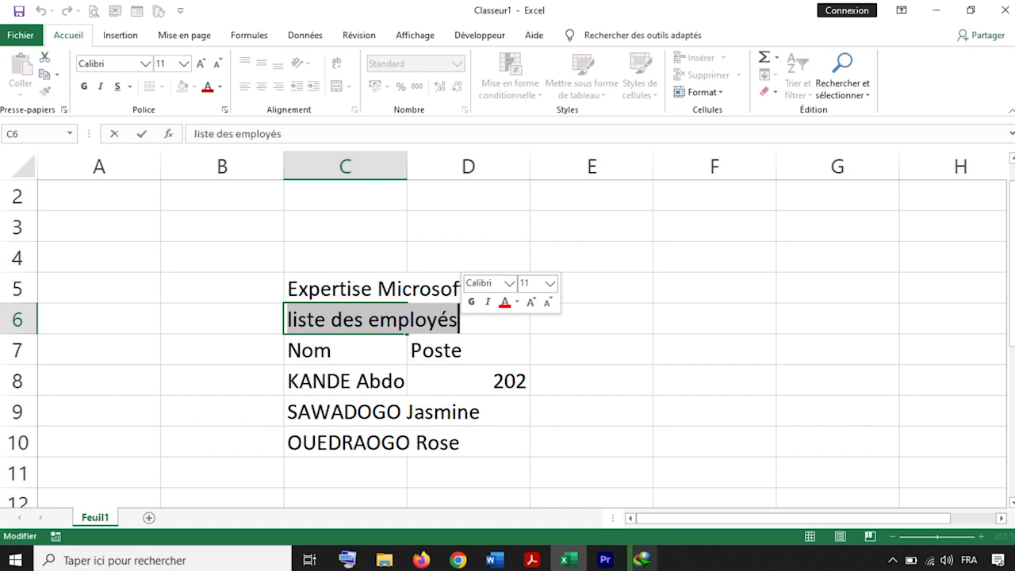
{"action": "key", "text": "Escape"}
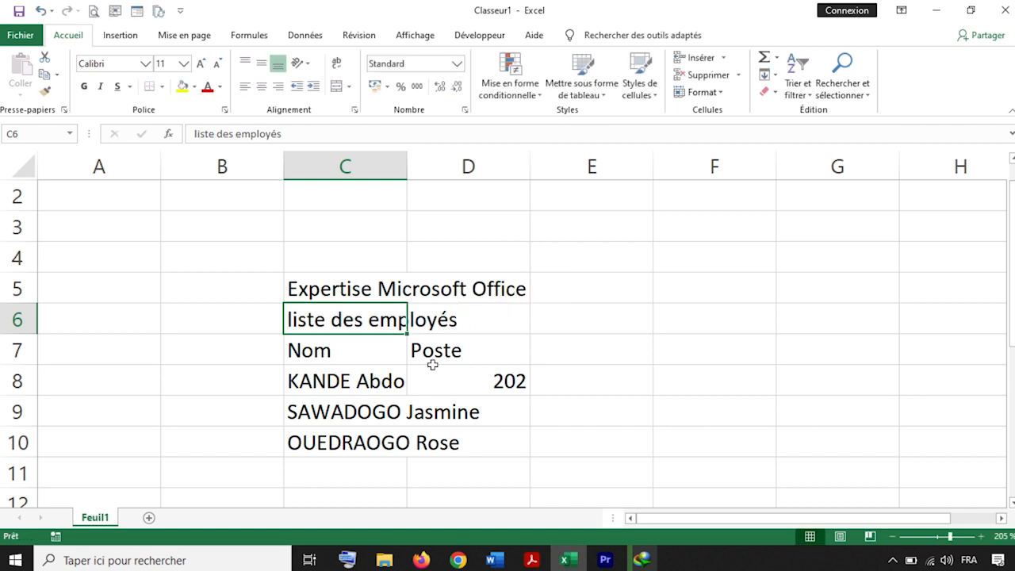
{"action": "left_click", "coordinate": [430, 366]}
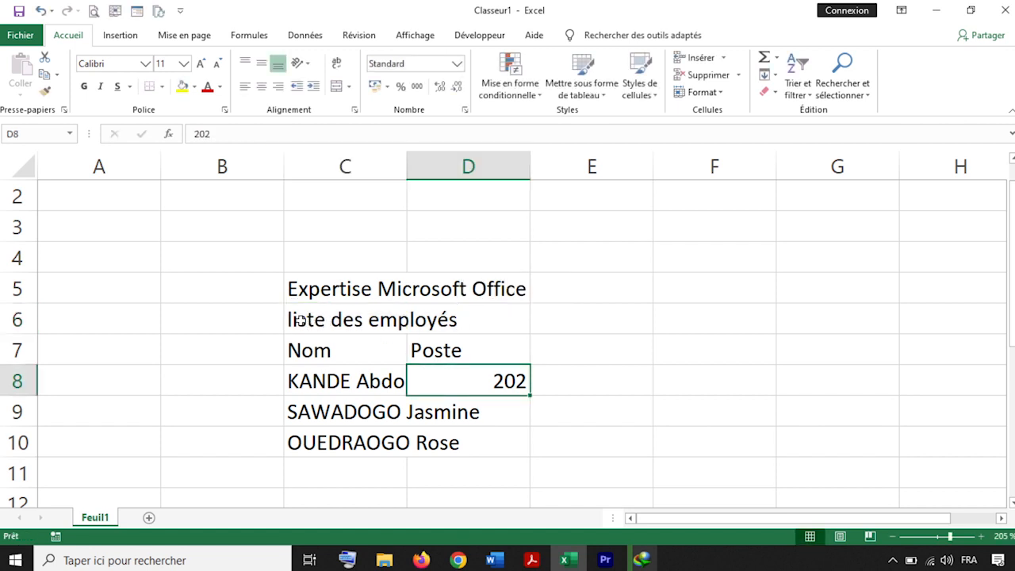
{"action": "left_click_drag", "start_coordinate": [300, 318], "coordinate": [453, 323]}
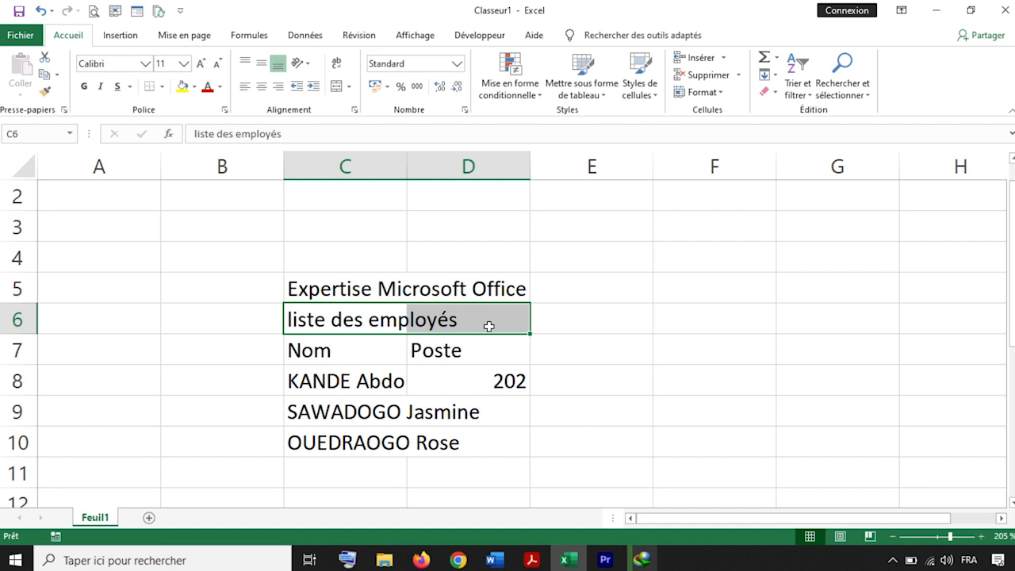
{"action": "left_click", "coordinate": [444, 353]}
{"action": "left_click", "coordinate": [364, 321]}
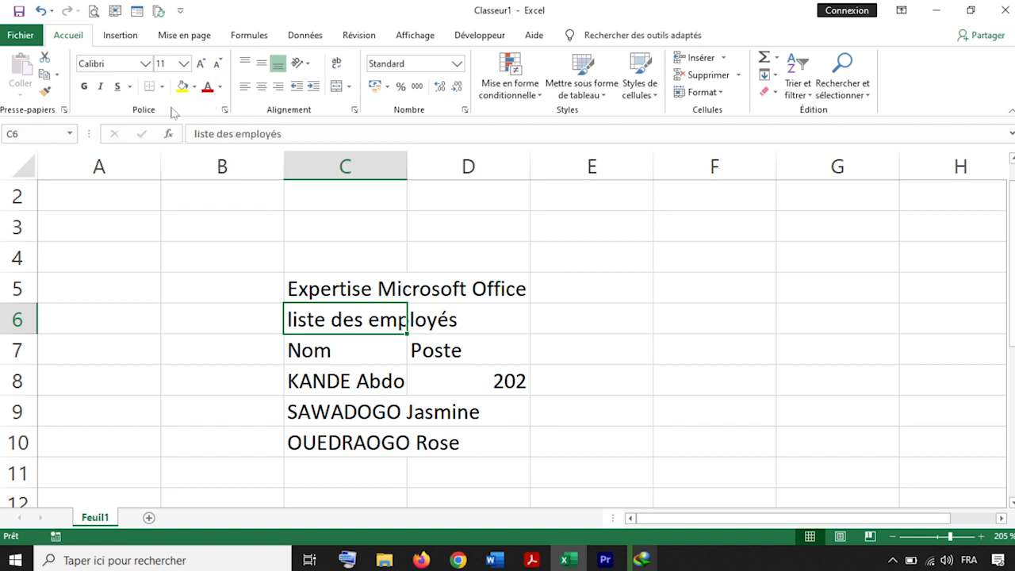
{"action": "left_click", "coordinate": [208, 87]}
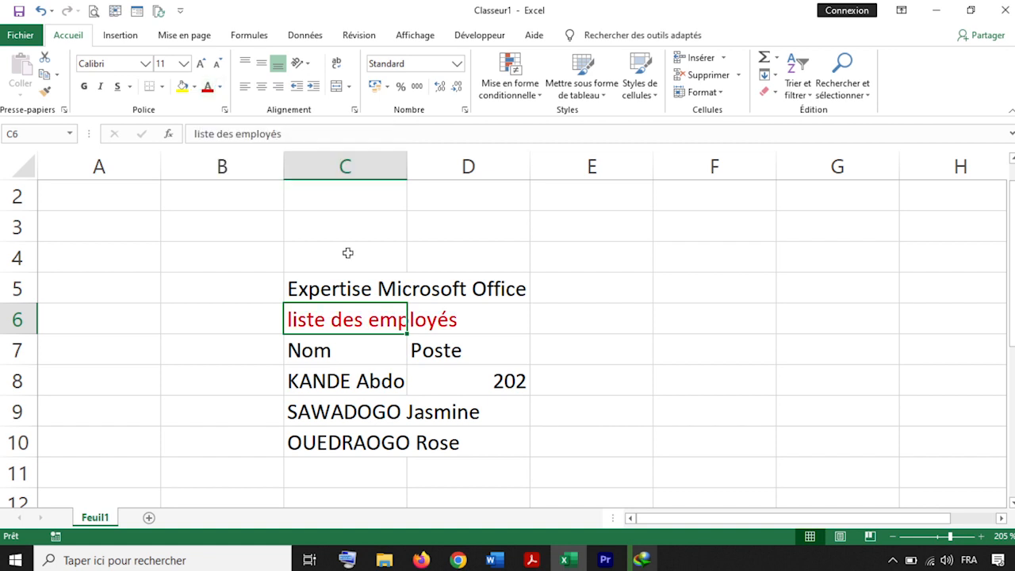
{"action": "left_click", "coordinate": [428, 354]}
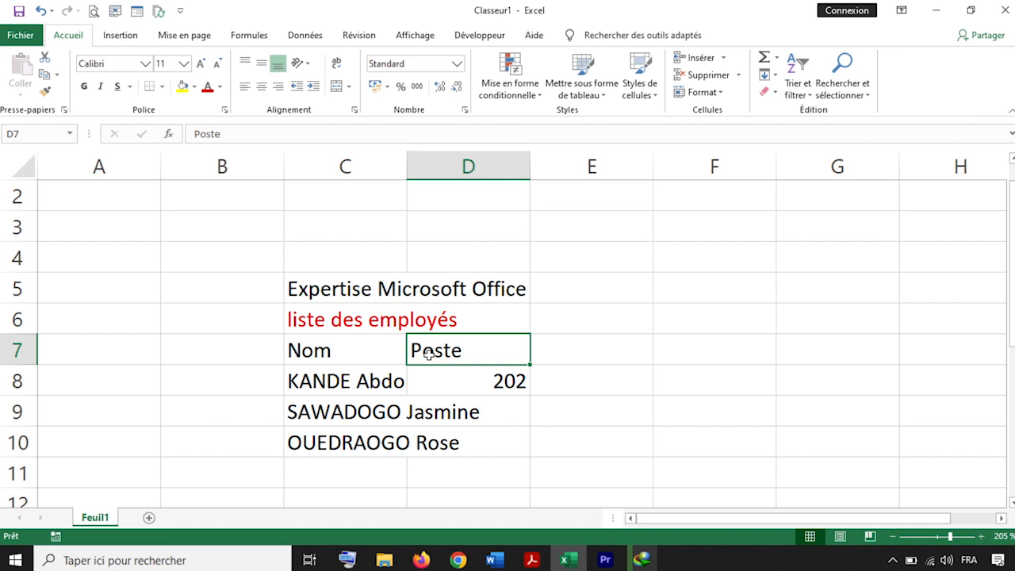
{"action": "left_click", "coordinate": [343, 322]}
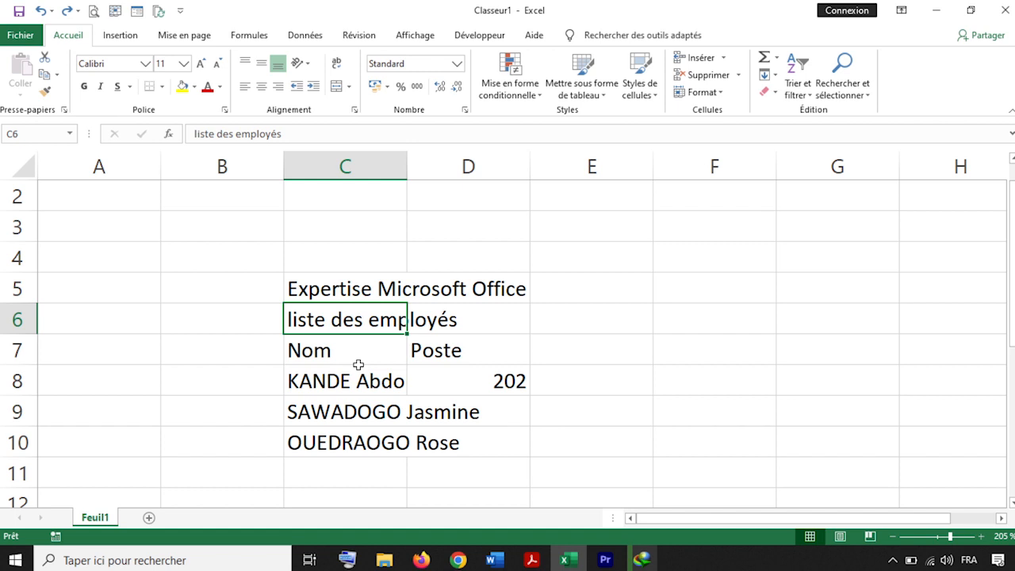
{"action": "left_click_drag", "start_coordinate": [373, 321], "coordinate": [429, 321]}
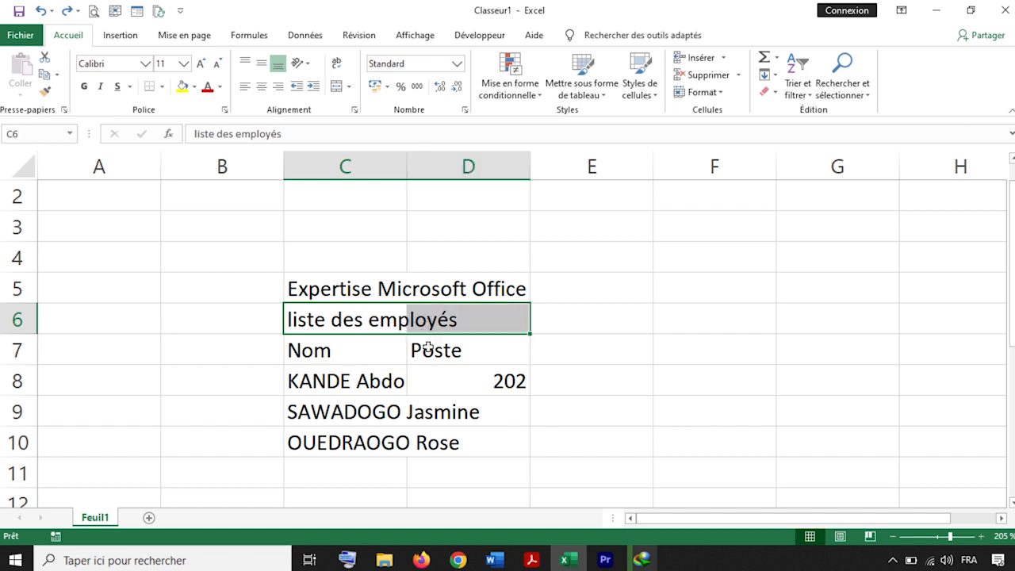
{"action": "left_click", "coordinate": [428, 347]}
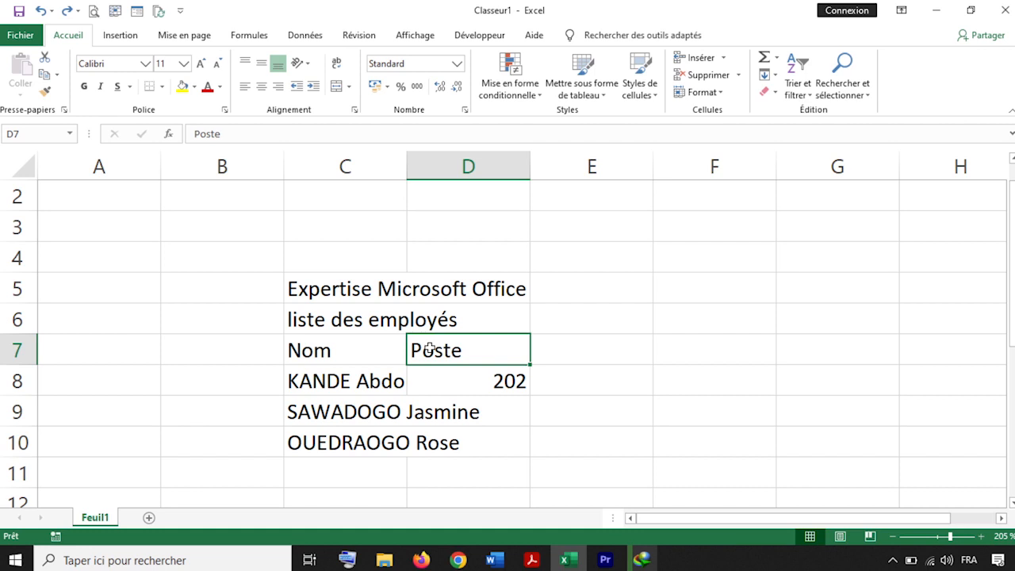
{"action": "left_click", "coordinate": [364, 322]}
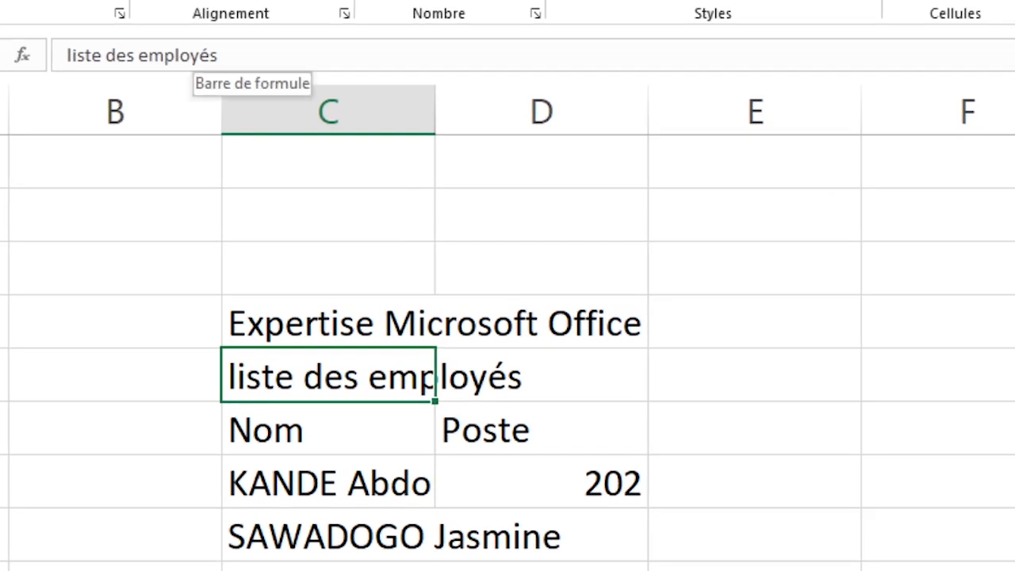
{"action": "left_click", "coordinate": [529, 378]}
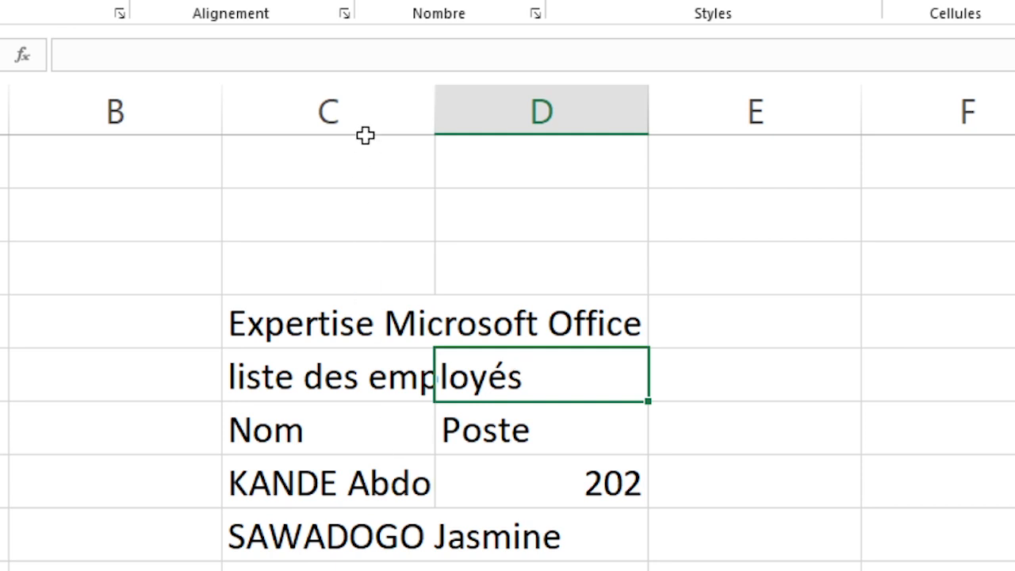
{"action": "left_click", "coordinate": [356, 492]}
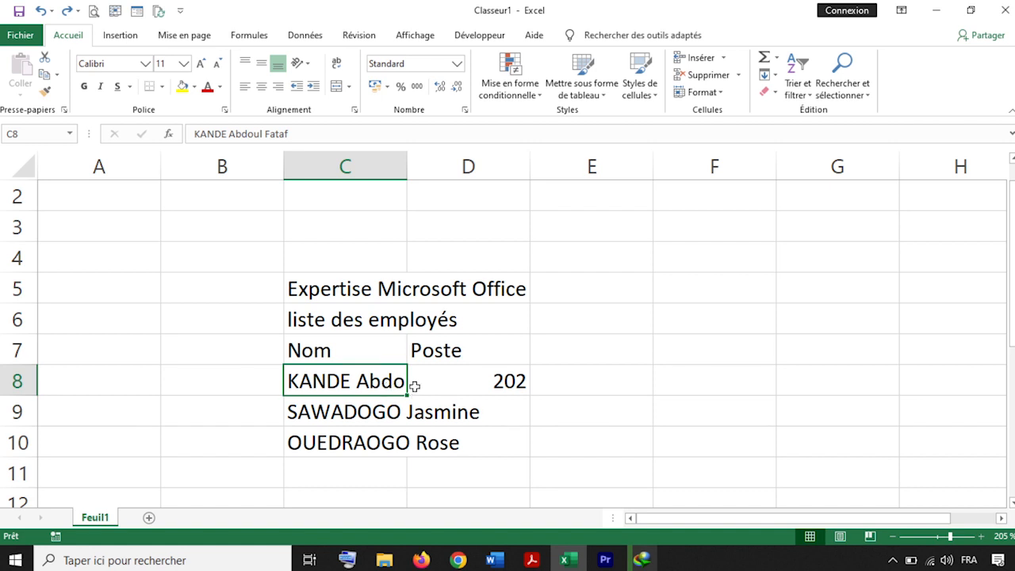
{"action": "left_click", "coordinate": [445, 386]}
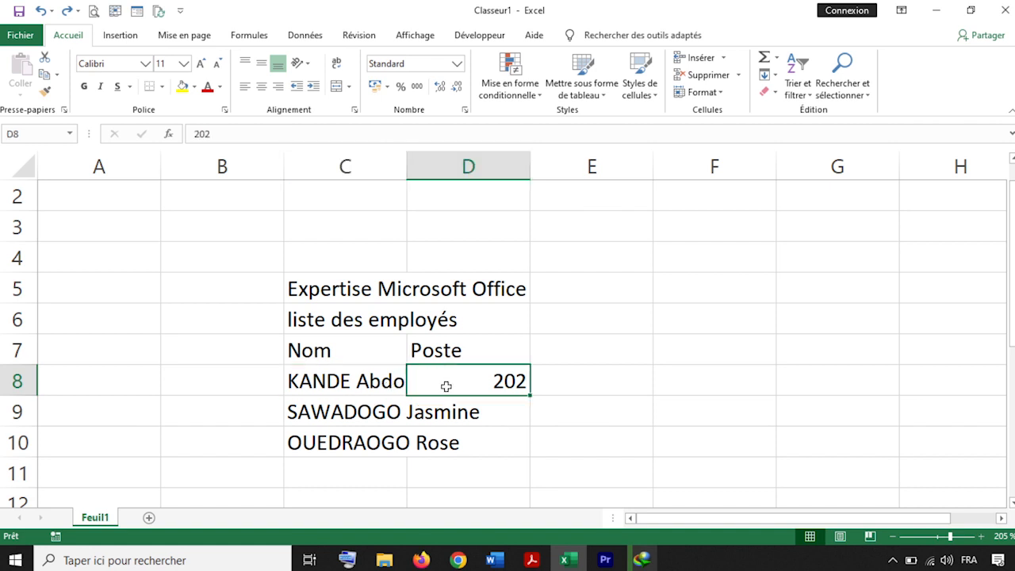
{"action": "left_click", "coordinate": [381, 380]}
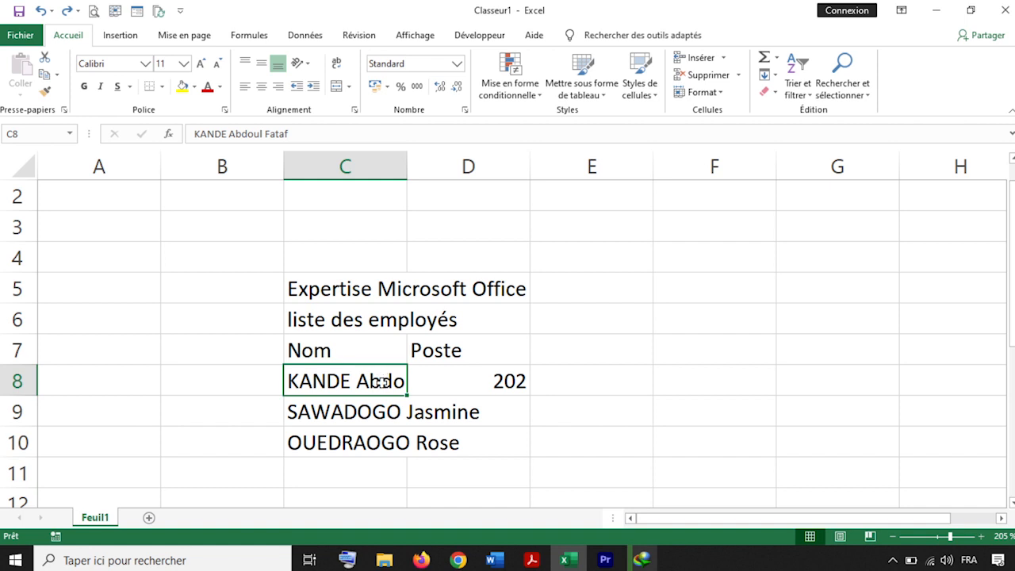
{"action": "left_click", "coordinate": [388, 405]}
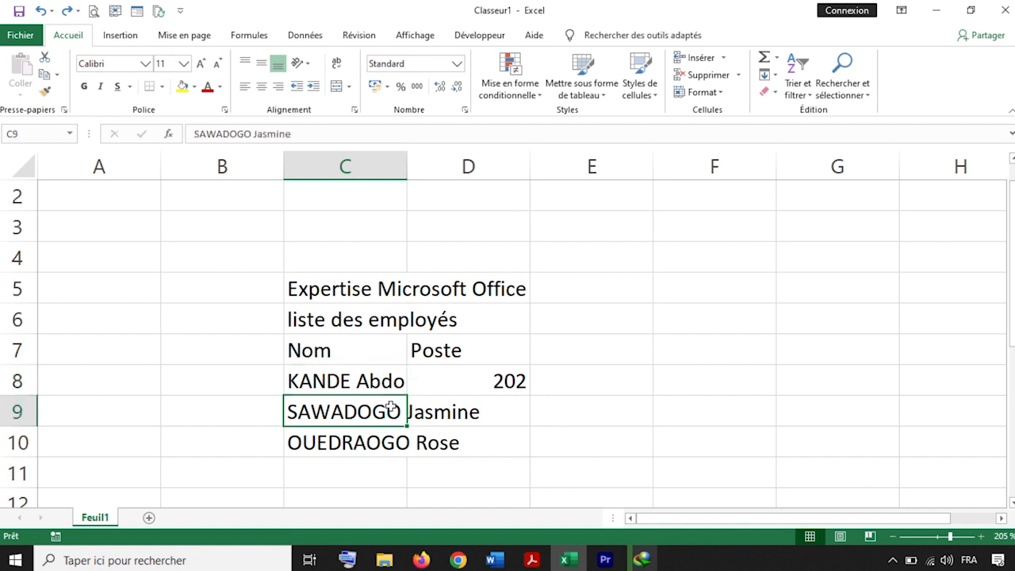
{"action": "left_click", "coordinate": [378, 380]}
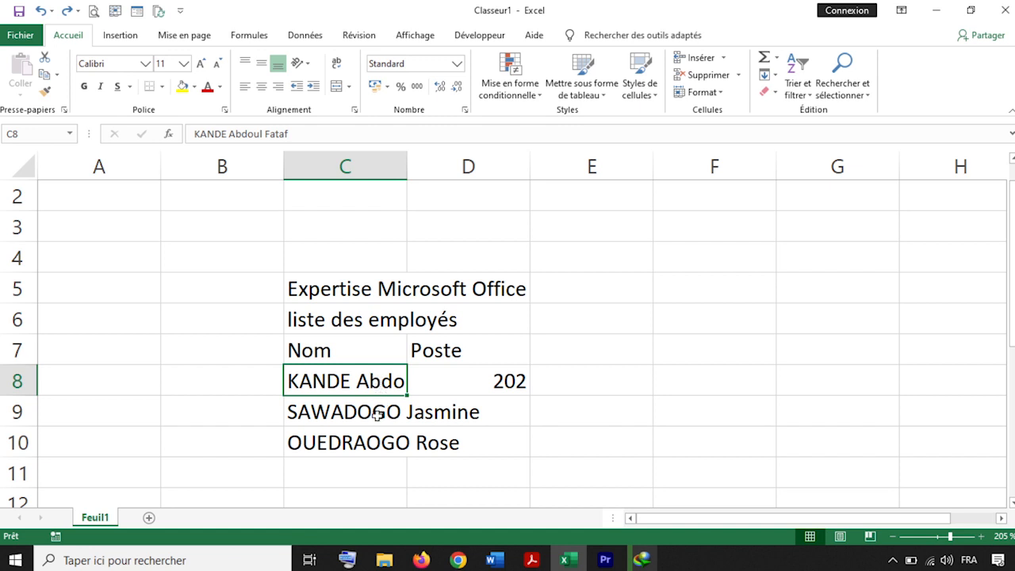
{"action": "left_click", "coordinate": [468, 411]}
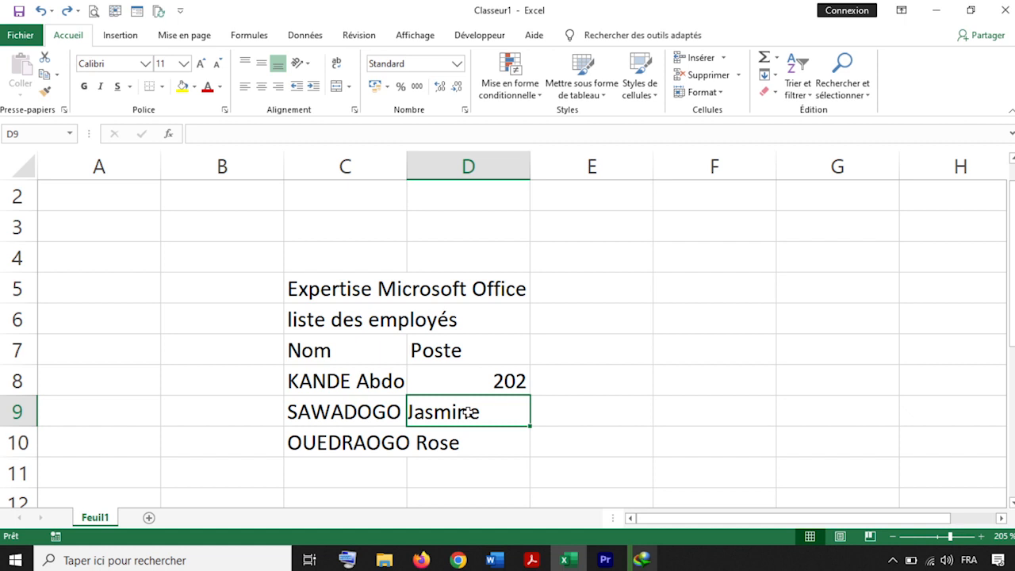
{"action": "left_click", "coordinate": [345, 406]}
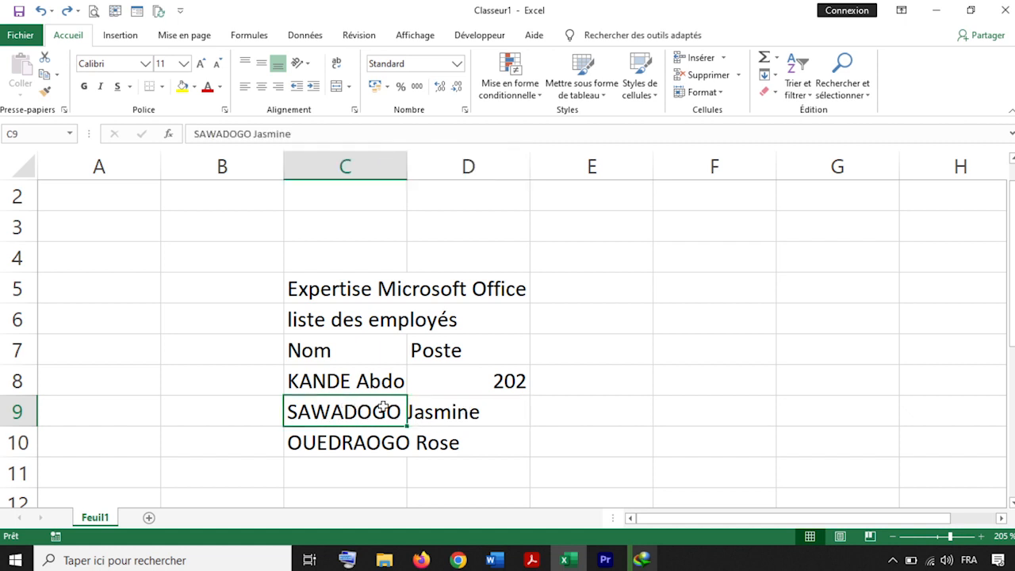
{"action": "left_click", "coordinate": [356, 445]}
{"action": "left_click", "coordinate": [350, 473]}
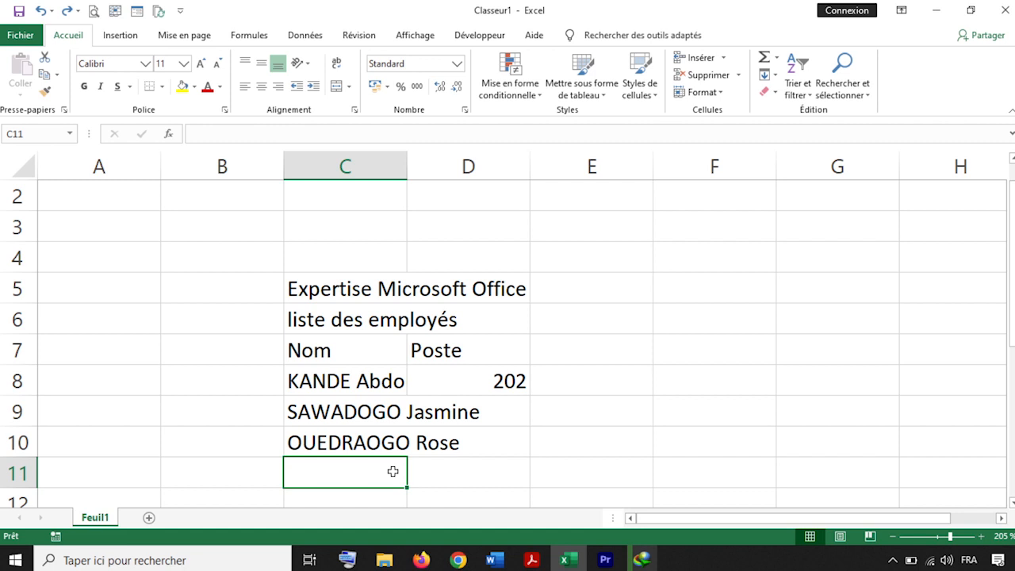
{"action": "left_click", "coordinate": [369, 382]}
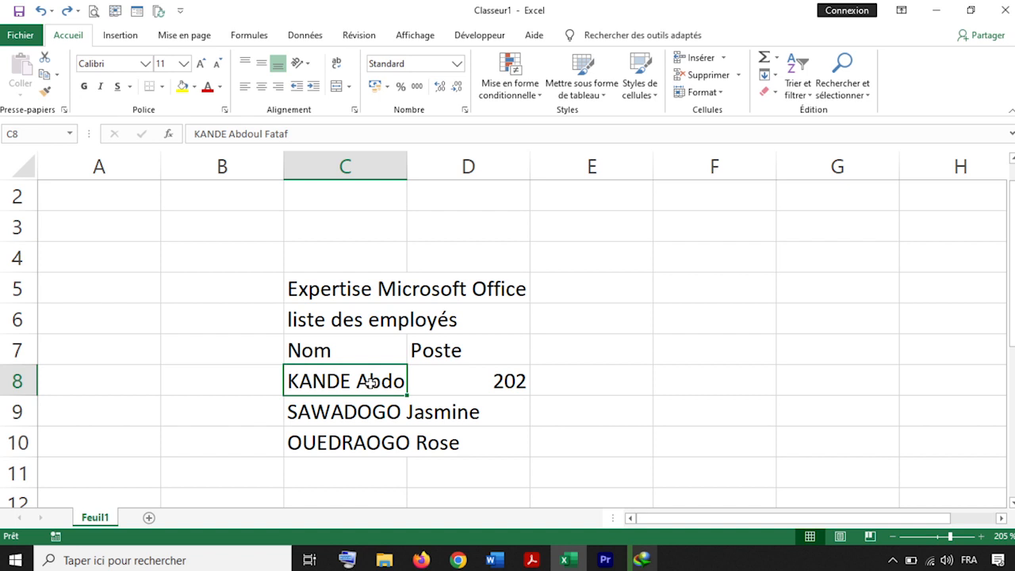
{"action": "scroll", "coordinate": [373, 437], "scroll_direction": "down", "scroll_amount": 2}
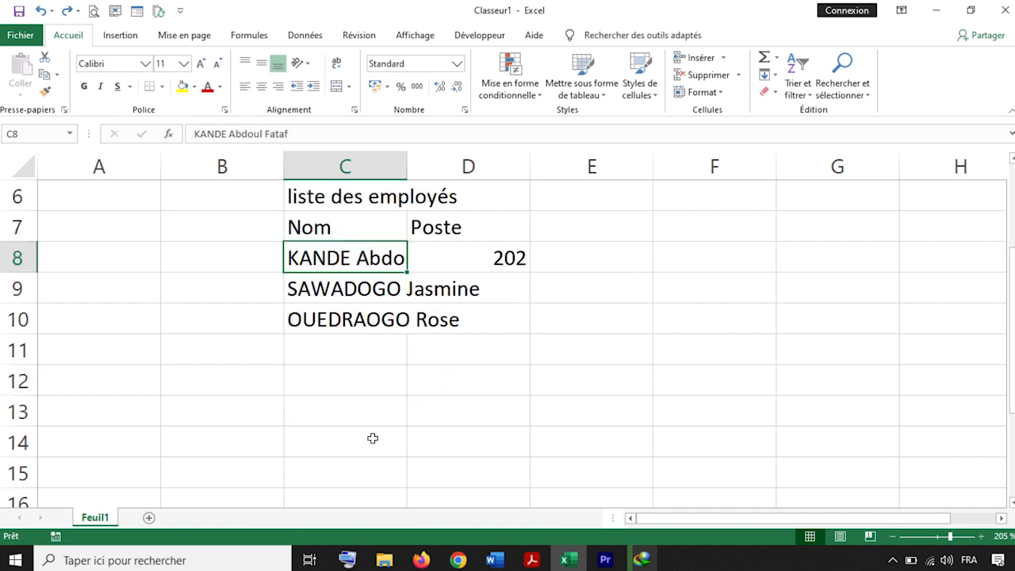
{"action": "left_click", "coordinate": [356, 318]}
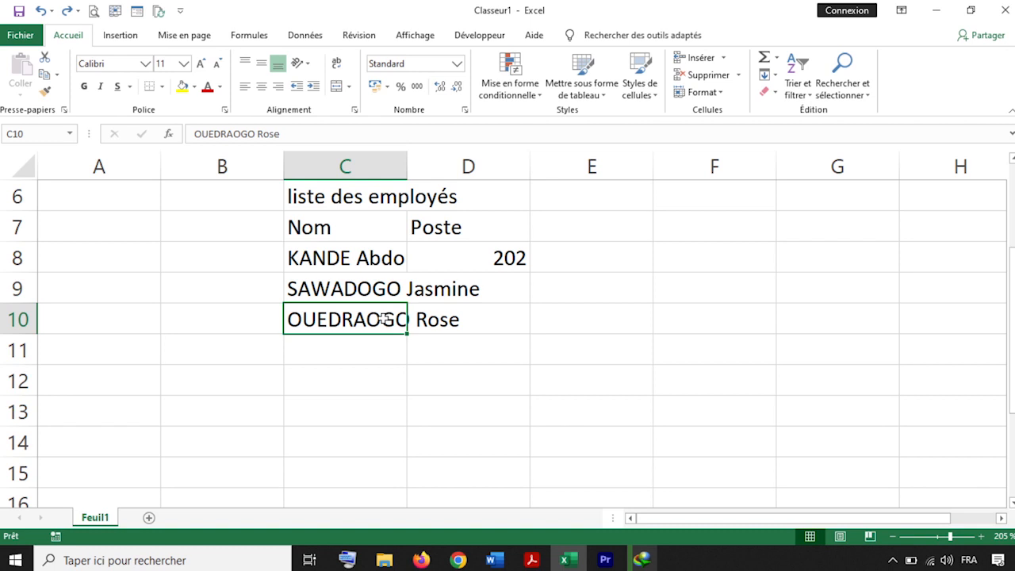
{"action": "left_click", "coordinate": [378, 347]}
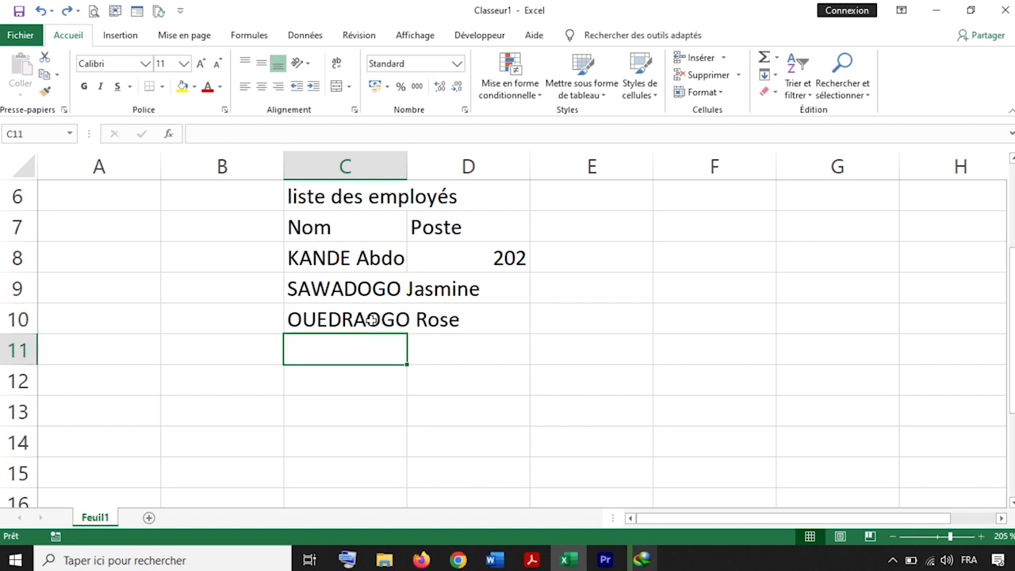
{"action": "left_click", "coordinate": [372, 319]}
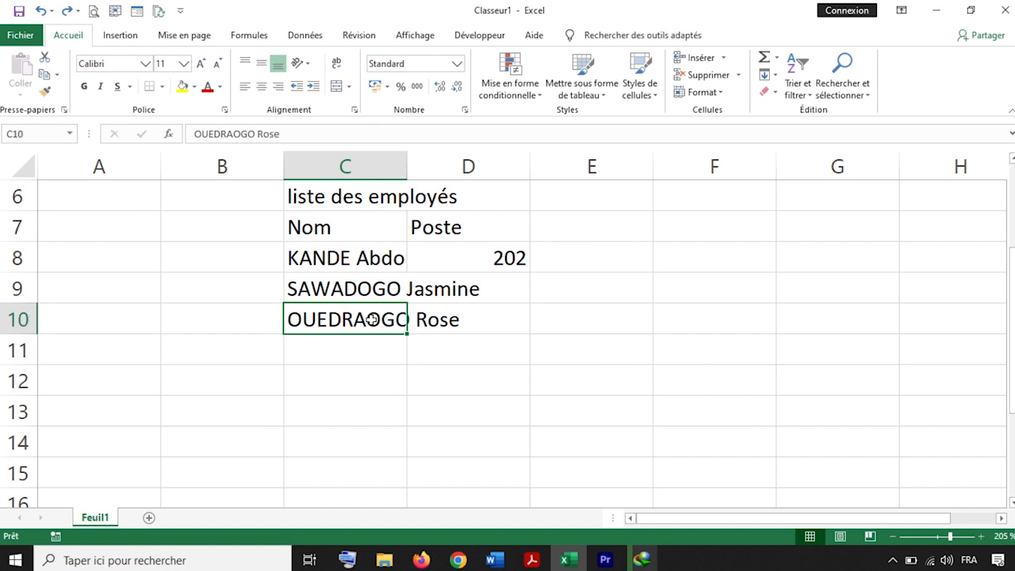
- Clear C10 and retype the third employee's full name in capitals
{"action": "key", "text": "Delete"}
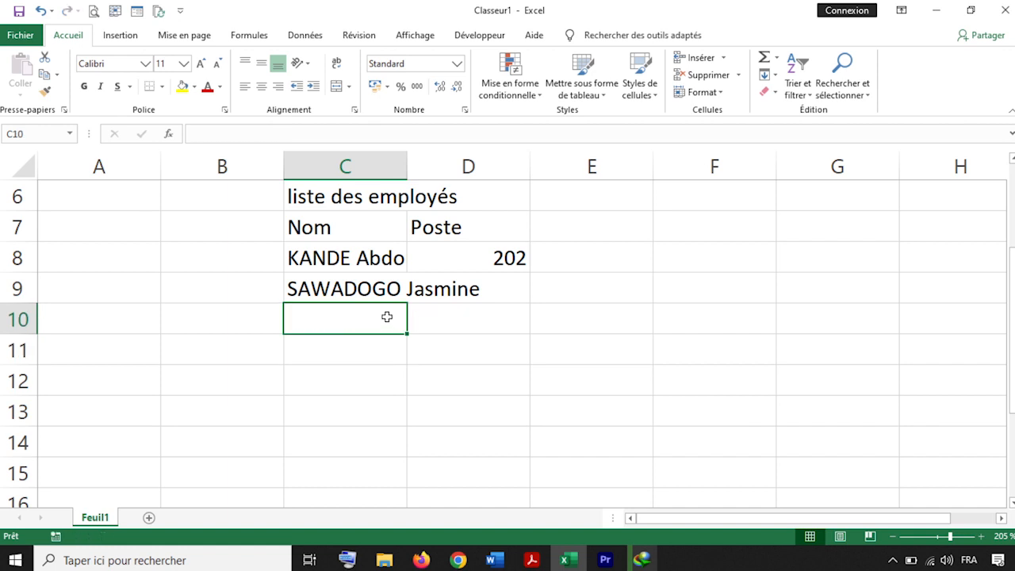
{"action": "key", "text": "Caps_Lock"}
{"action": "type", "text": "OUEDRA"}
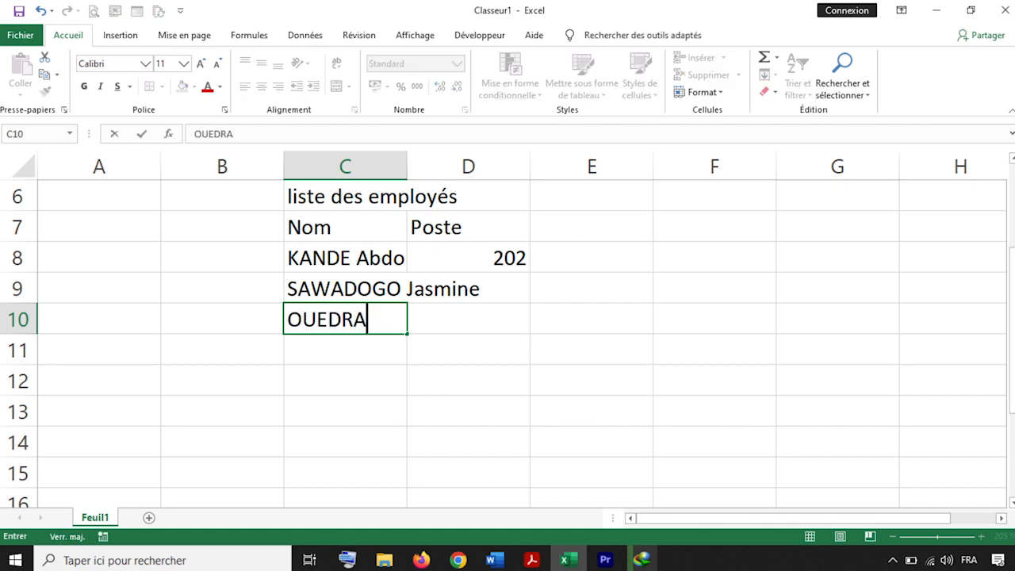
{"action": "type", "text": "OGO R"}
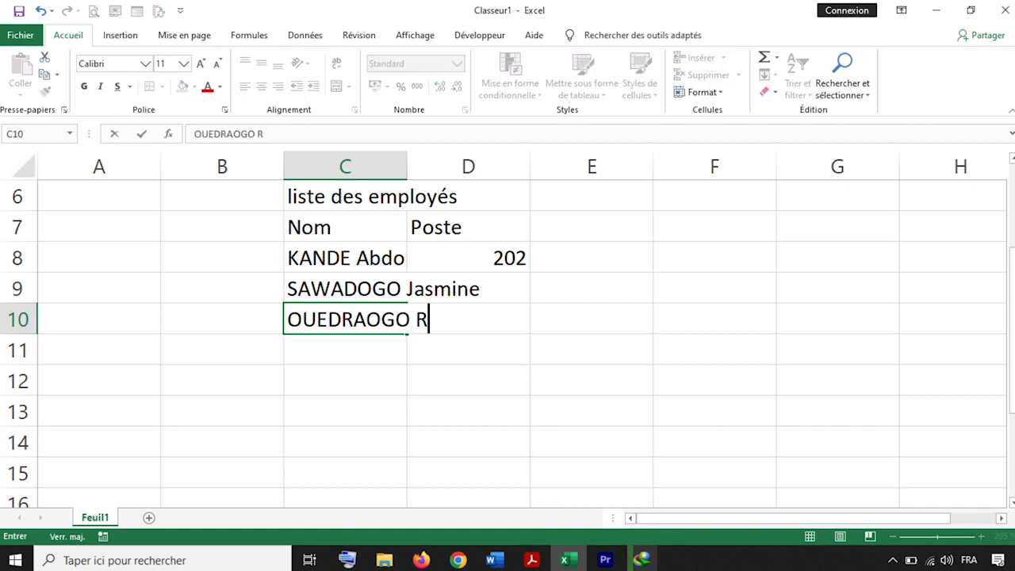
{"action": "type", "text": "OSALIE"}
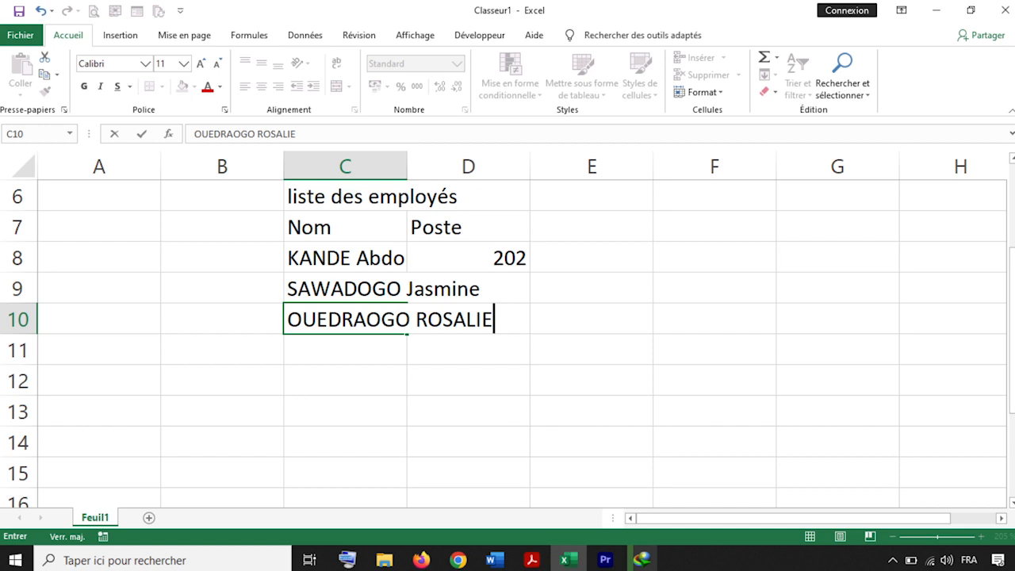
{"action": "key", "text": "Return"}
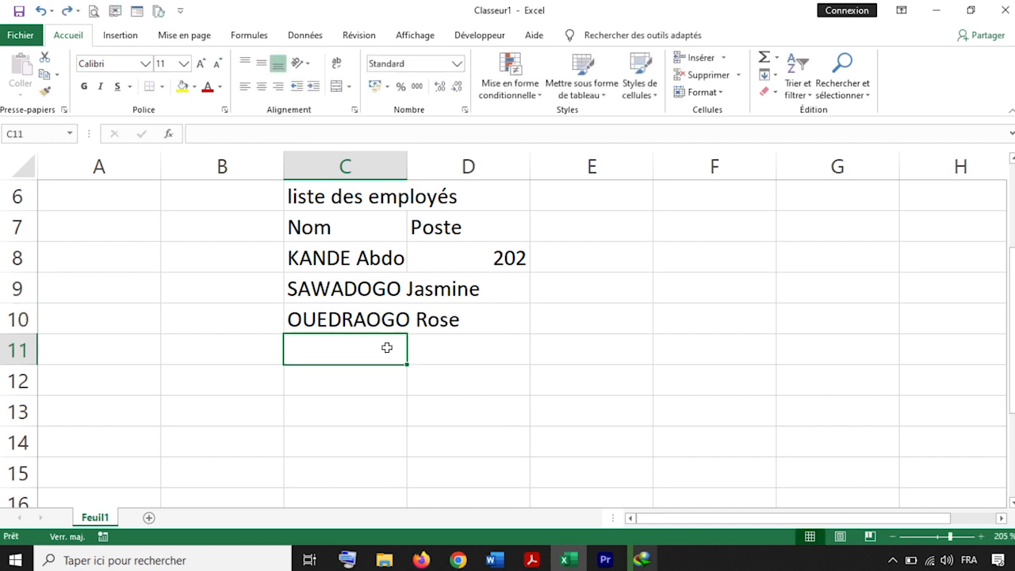
- Edit the ending of the first name in C10, then undo the change
{"action": "double_click", "coordinate": [383, 319]}
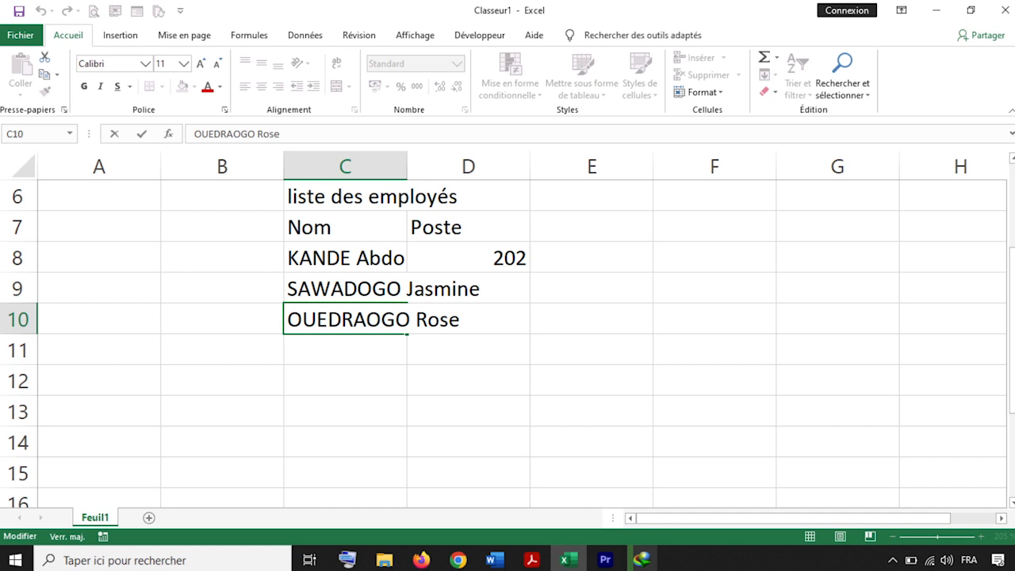
{"action": "key", "text": "Right"}
{"action": "key", "text": "Right"}
{"action": "key", "text": "Right"}
{"action": "key", "text": "Right"}
{"action": "key", "text": "Right"}
{"action": "key", "text": "Right"}
{"action": "key", "text": "Delete"}
{"action": "type", "text": "alie"}
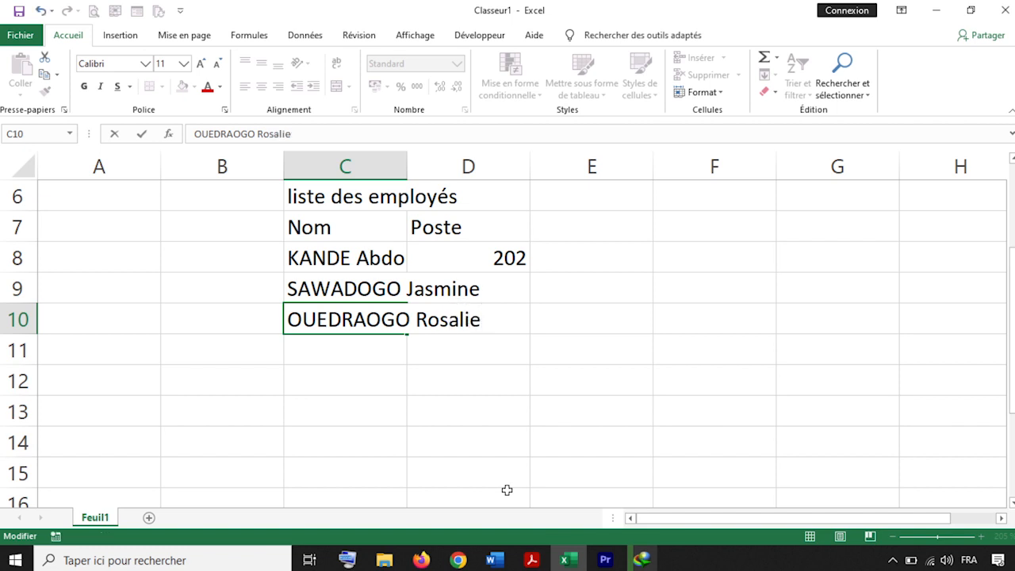
{"action": "key", "text": "Return"}
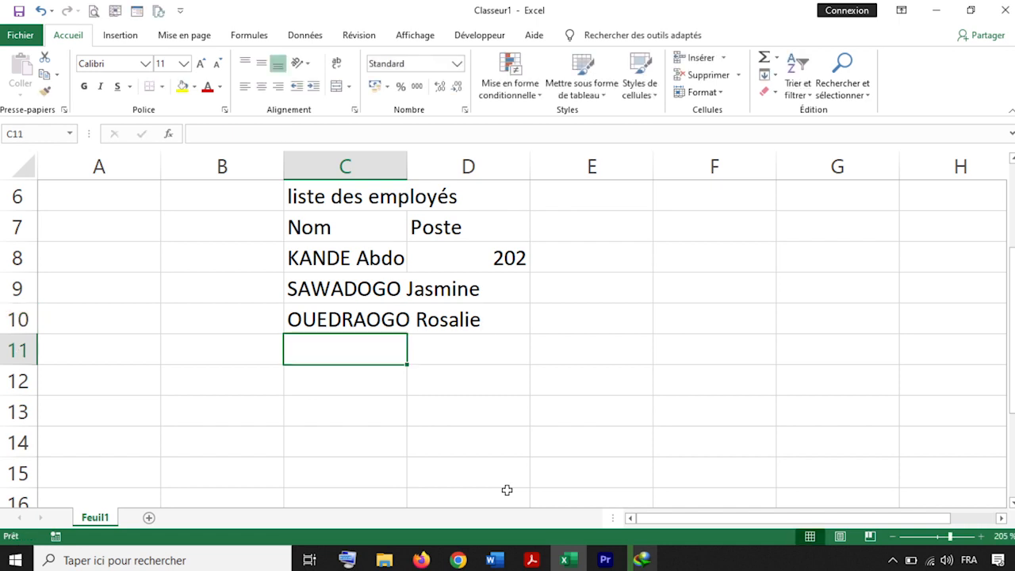
{"action": "key", "text": "ctrl+z"}
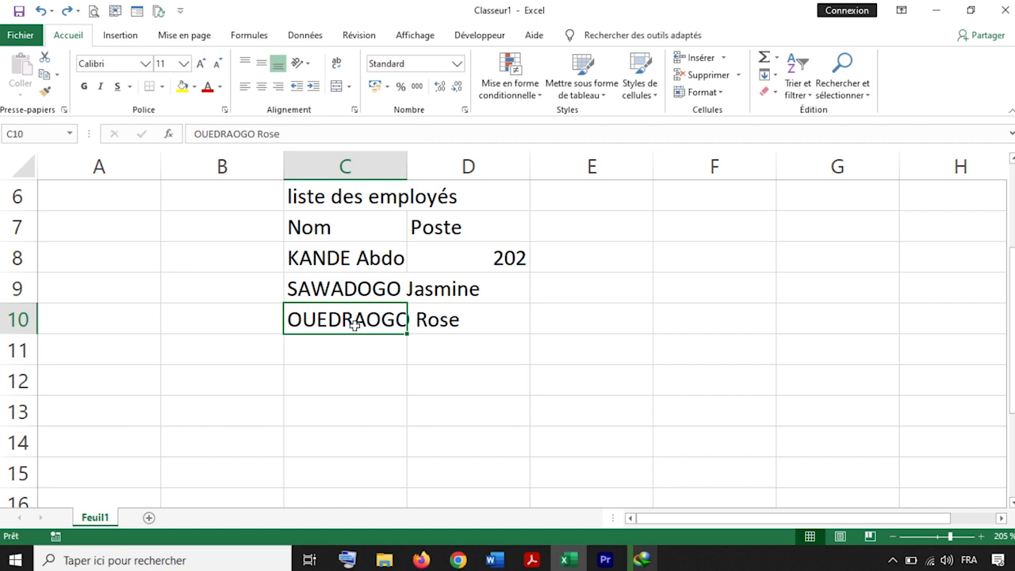
- Reselect C10 and correct the first name's ending in the formula bar
{"action": "left_click", "coordinate": [364, 349]}
{"action": "left_click", "coordinate": [357, 319]}
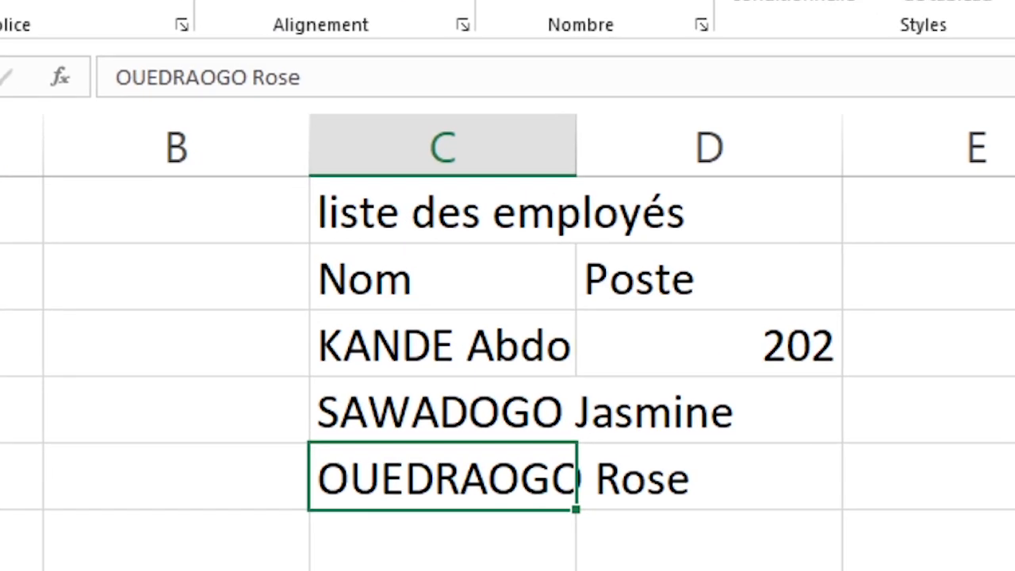
{"action": "left_click", "coordinate": [307, 71]}
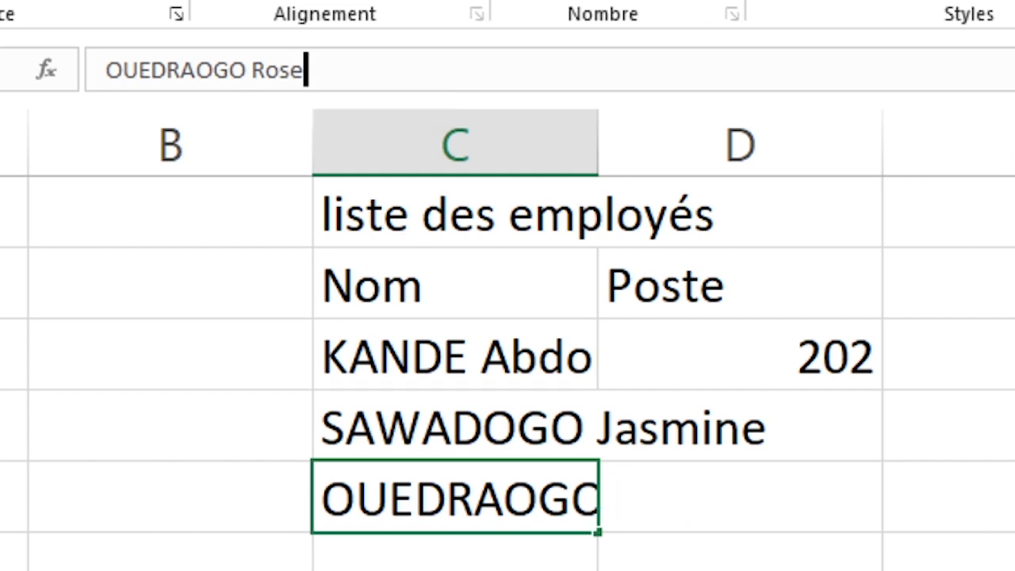
{"action": "key", "text": "BackSpace"}
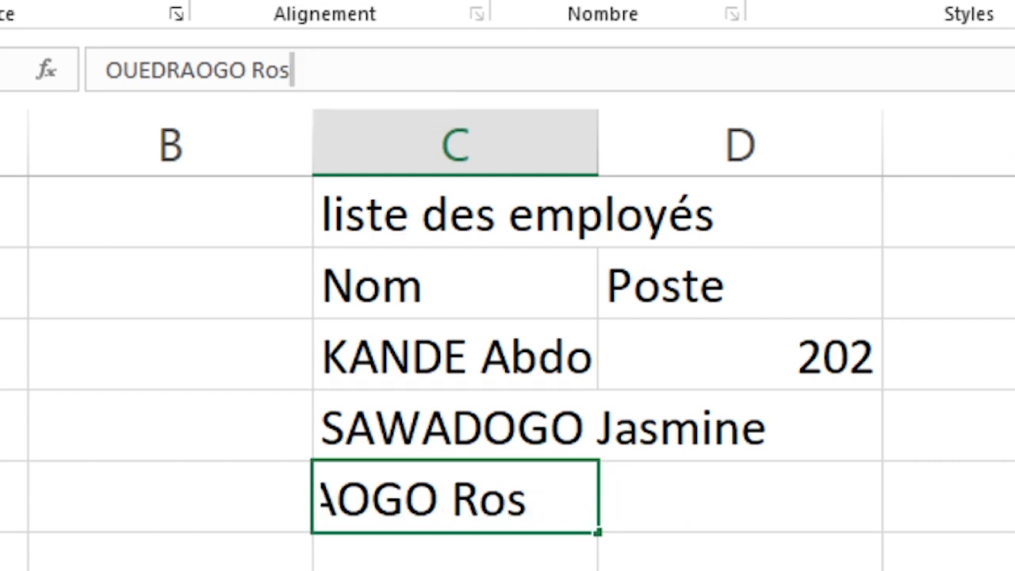
{"action": "type", "text": "alie"}
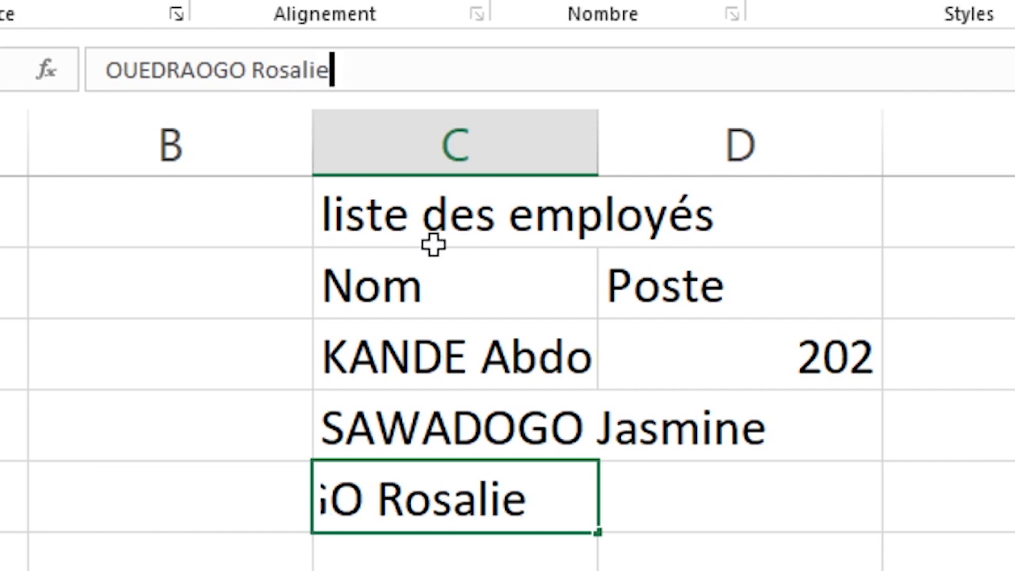
{"action": "key", "text": "Return"}
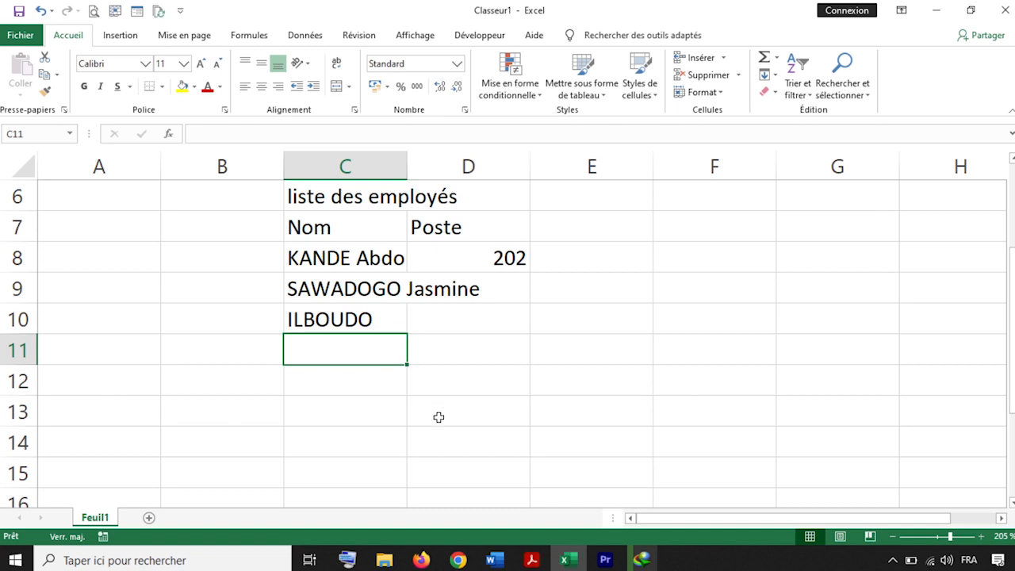
- Select the list C7:D10 and drag it to F6:G9
{"action": "scroll", "coordinate": [437, 417], "scroll_direction": "up", "scroll_amount": 2}
{"action": "scroll", "coordinate": [444, 432], "scroll_direction": "down", "scroll_amount": 1}
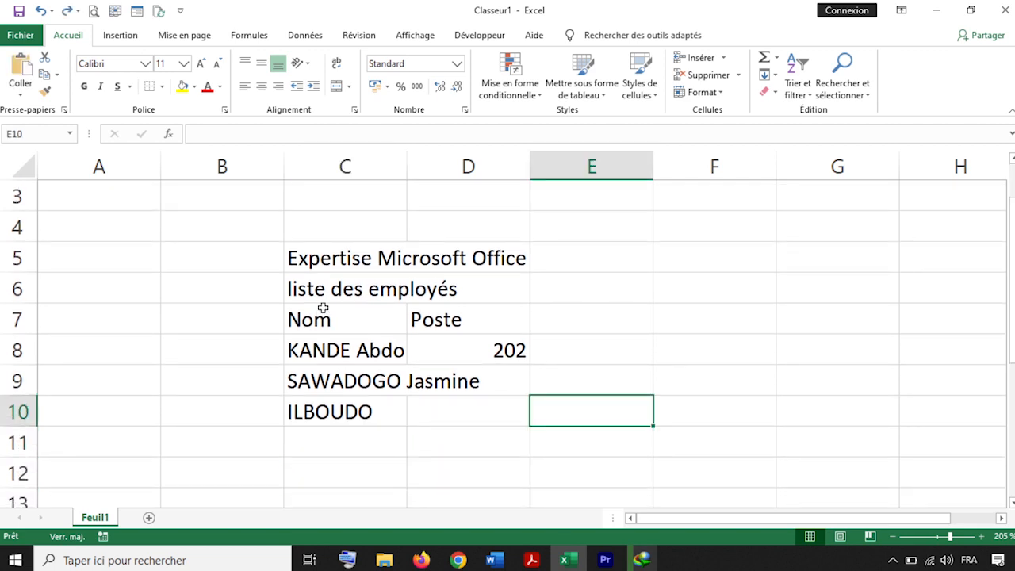
{"action": "left_click_drag", "start_coordinate": [323, 307], "coordinate": [455, 404]}
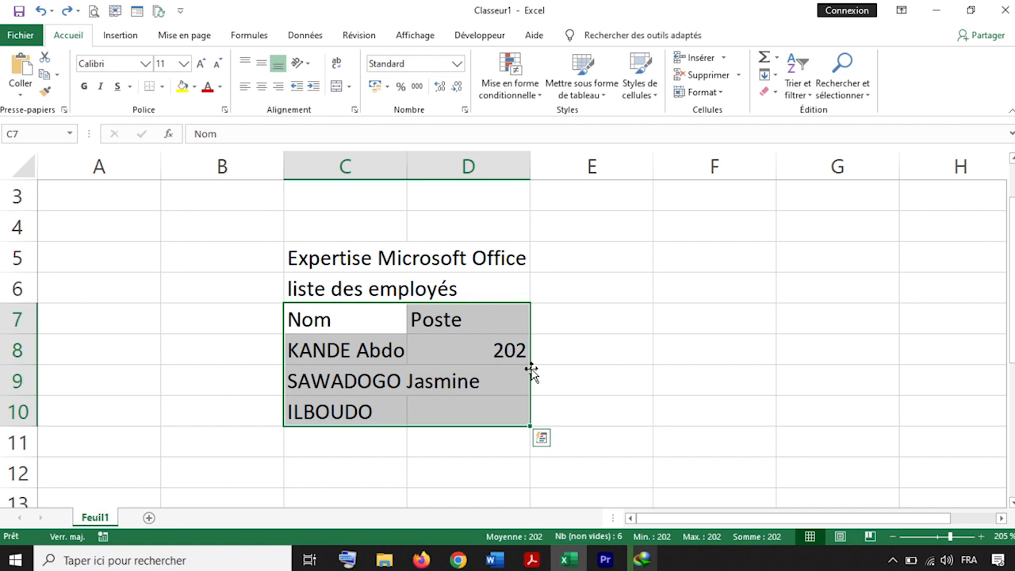
{"action": "left_click_drag", "start_coordinate": [531, 371], "coordinate": [838, 363]}
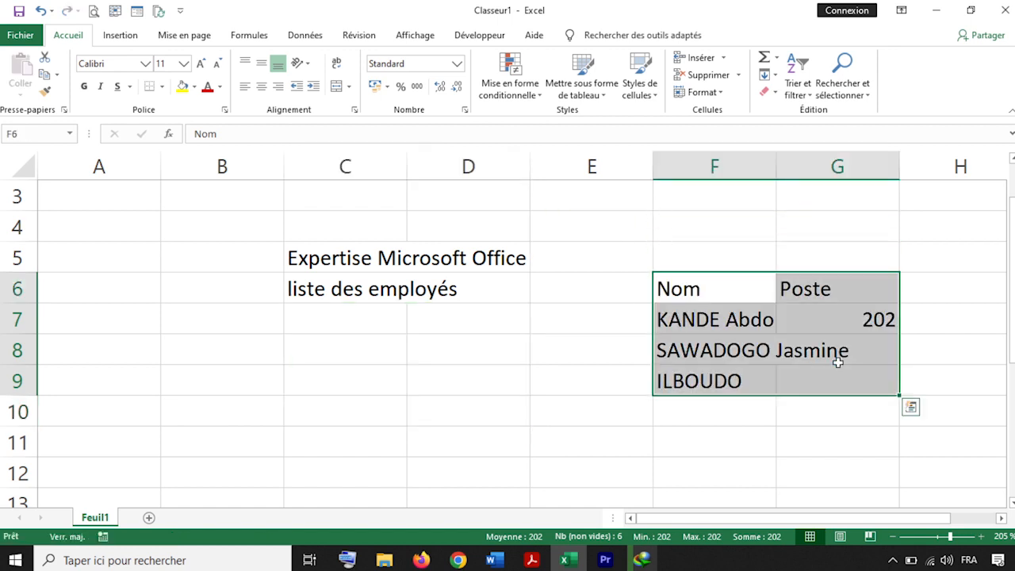
- Deselect the moved list and check 202 in G7 and the first name in F7
{"action": "scroll", "coordinate": [625, 384], "scroll_direction": "right", "scroll_amount": 6}
{"action": "scroll", "coordinate": [625, 383], "scroll_direction": "left", "scroll_amount": 3}
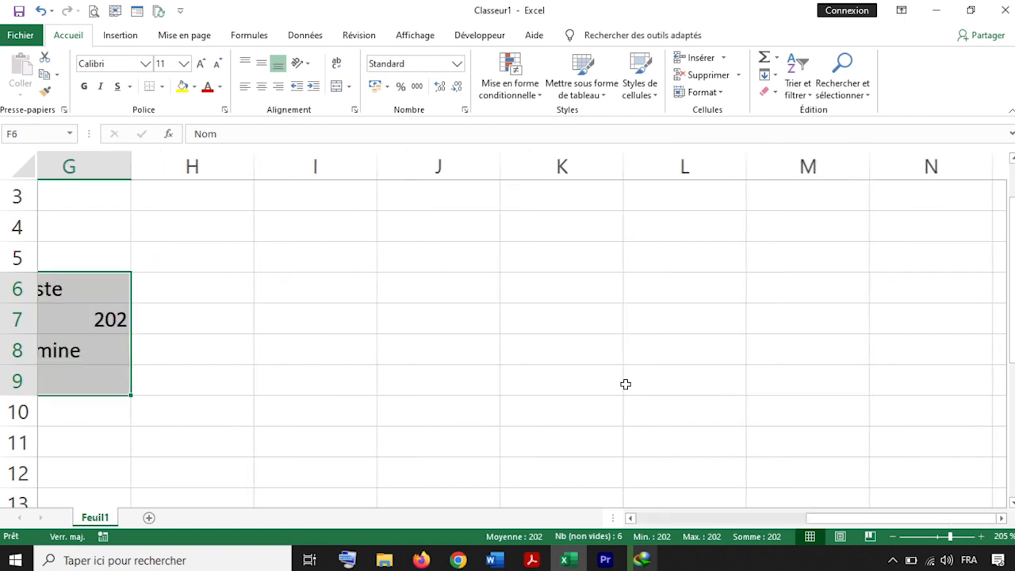
{"action": "scroll", "coordinate": [626, 383], "scroll_direction": "left", "scroll_amount": 3}
{"action": "scroll", "coordinate": [626, 384], "scroll_direction": "right", "scroll_amount": 1}
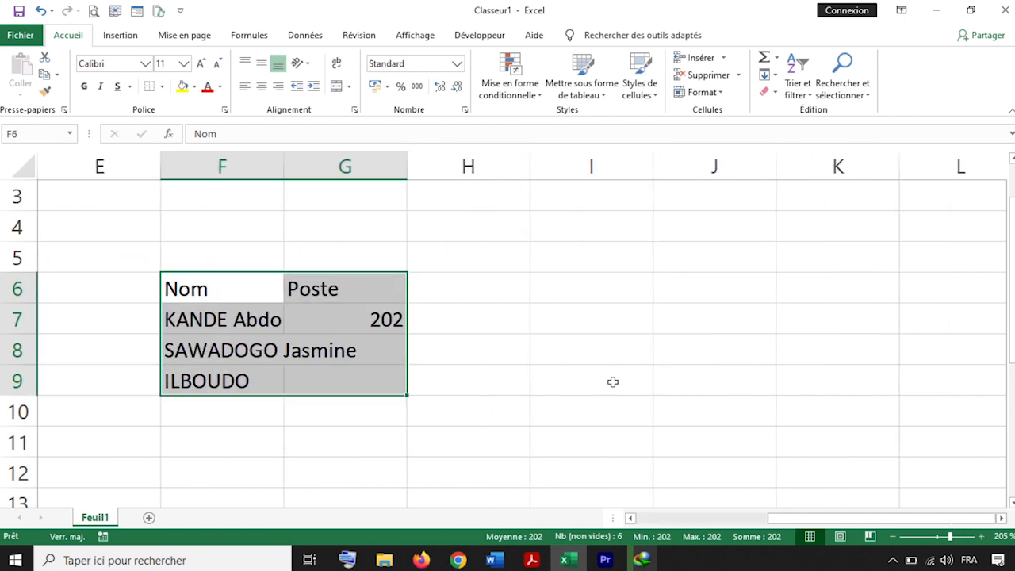
{"action": "left_click", "coordinate": [481, 333]}
{"action": "left_click", "coordinate": [336, 320]}
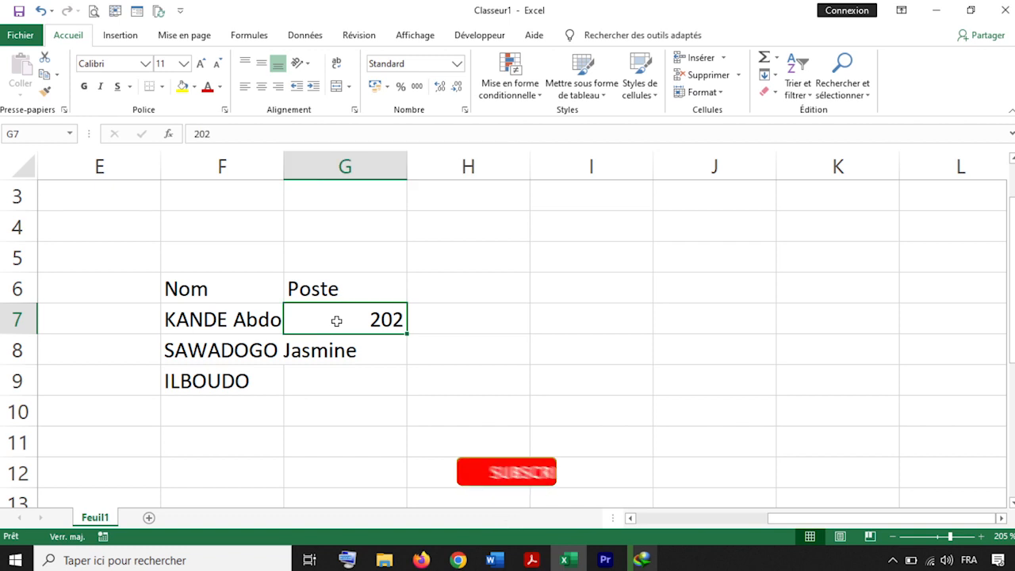
{"action": "left_click", "coordinate": [239, 319]}
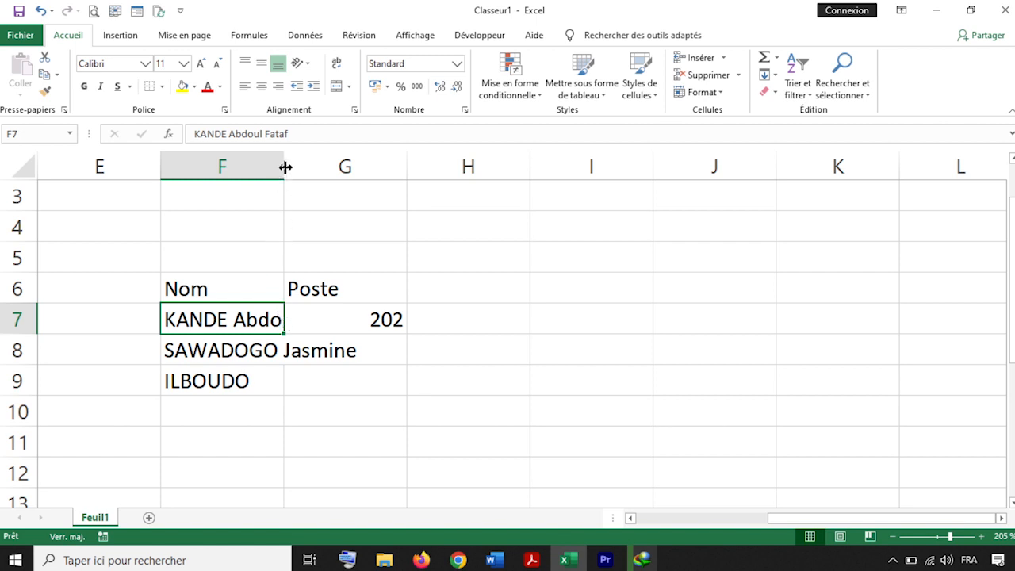
{"action": "left_click_drag", "start_coordinate": [285, 166], "coordinate": [366, 168]}
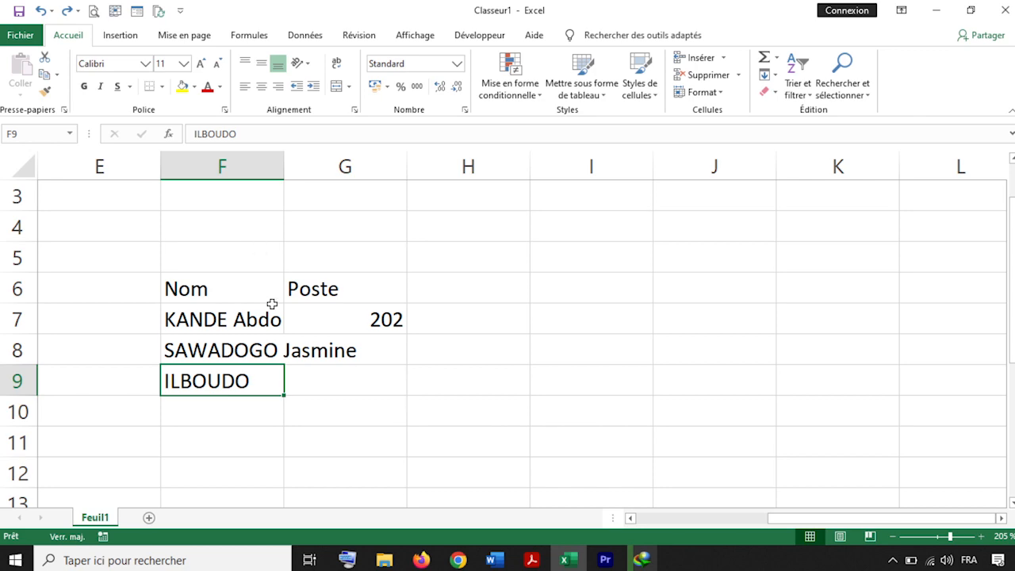
{"action": "left_click", "coordinate": [723, 93]}
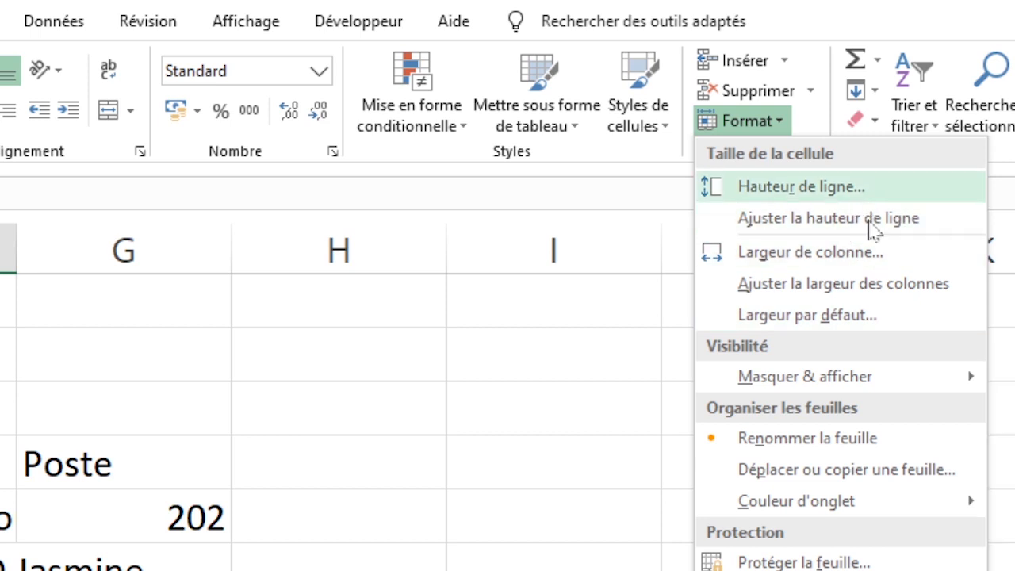
{"action": "left_click", "coordinate": [877, 254]}
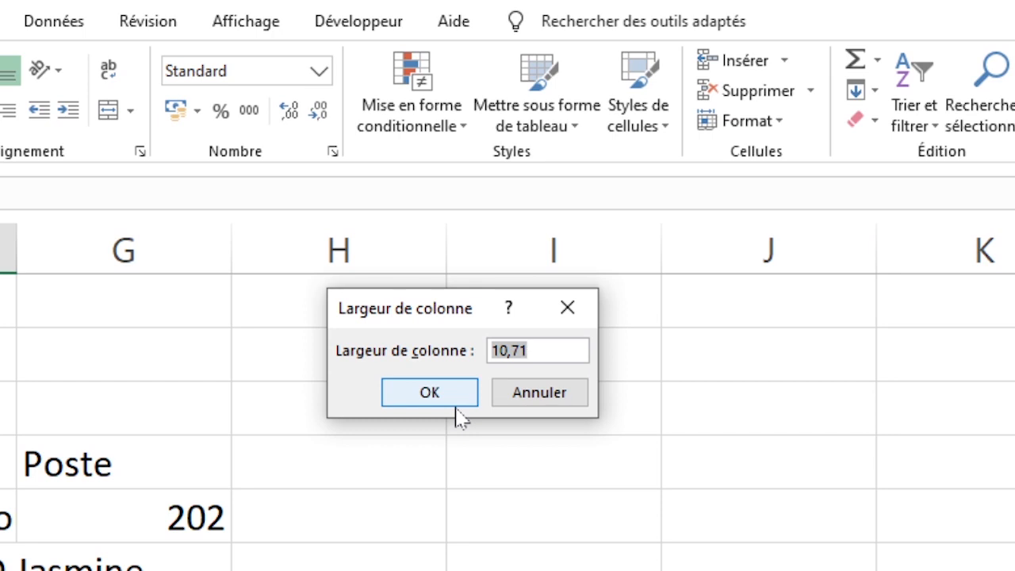
{"action": "key", "text": "BackSpace"}
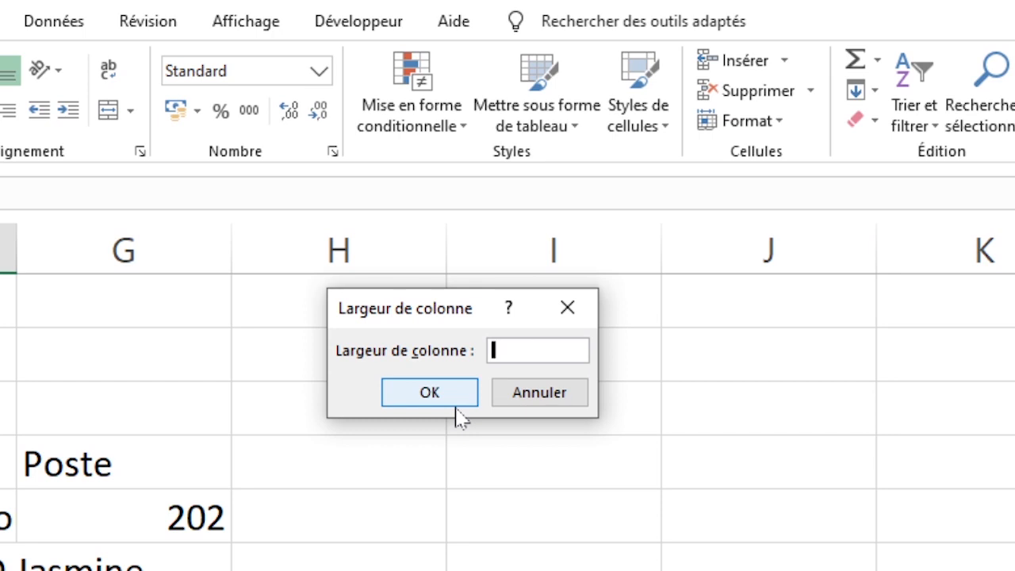
{"action": "type", "text": "25"}
{"action": "left_click", "coordinate": [456, 406]}
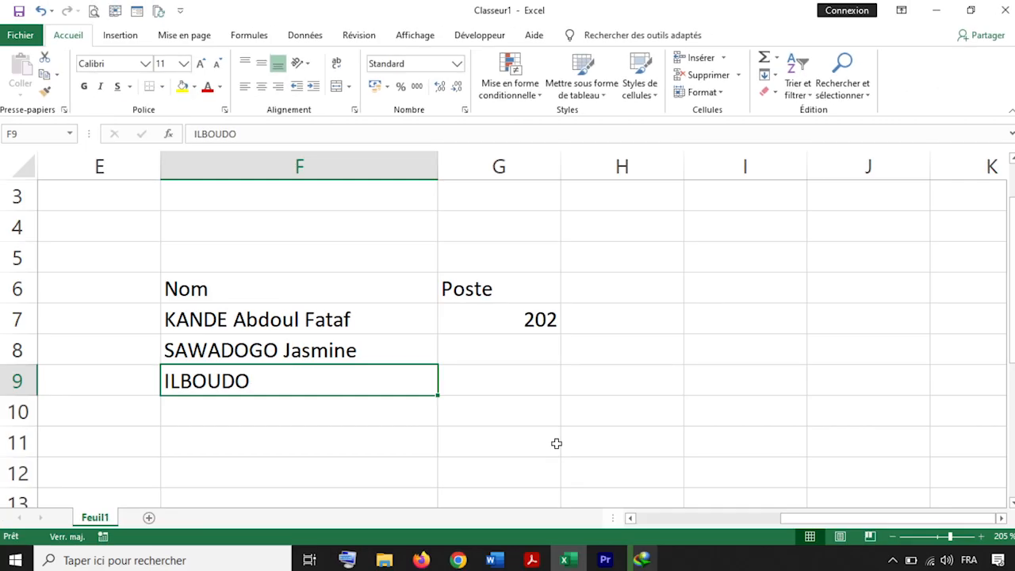
{"action": "key", "text": "ctrl+z"}
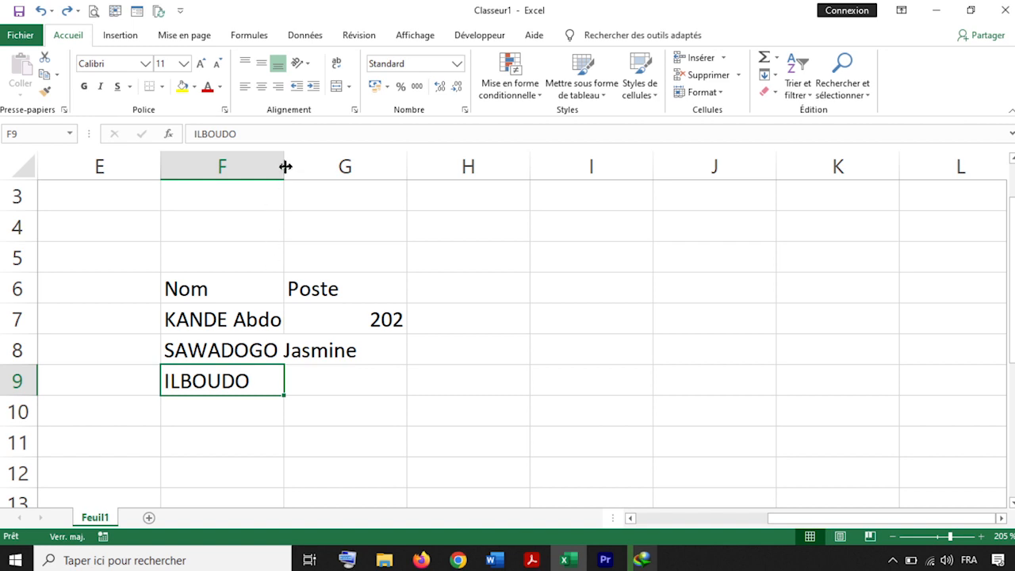
- Autofit column F by double-clicking the F/G header border
{"action": "mouse_move", "coordinate": [284, 167]}
{"action": "left_mouse_down"}
{"action": "mouse_move", "coordinate": [306, 167]}
{"action": "mouse_move", "coordinate": [285, 172]}
{"action": "left_mouse_up"}
{"action": "double_click", "coordinate": [283, 167]}
{"action": "left_click", "coordinate": [283, 164]}
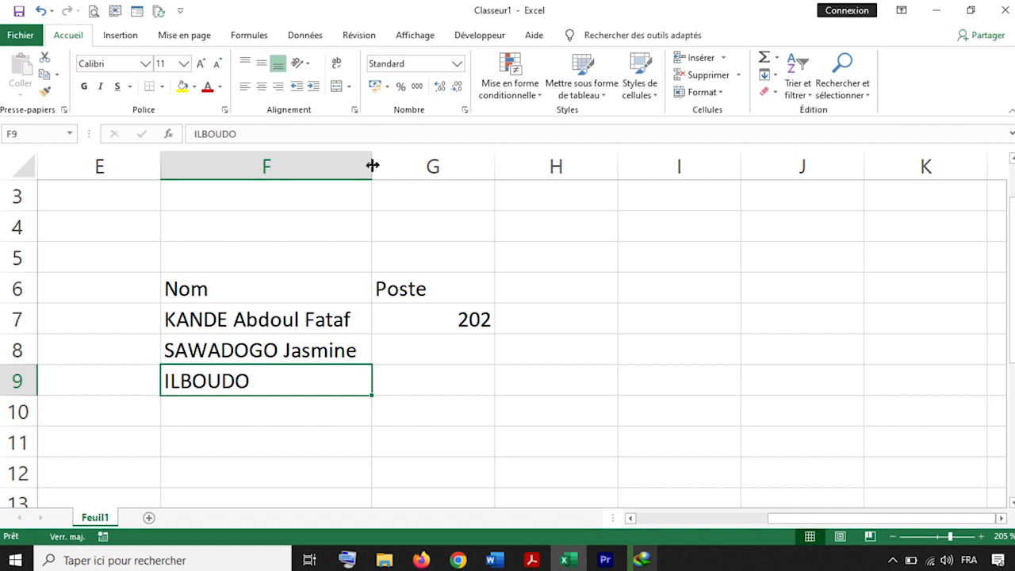
- Narrow column F and turn on wrap text for the first name in F7
{"action": "left_click_drag", "start_coordinate": [371, 164], "coordinate": [296, 165]}
{"action": "key", "text": "Up"}
{"action": "key", "text": "Up"}
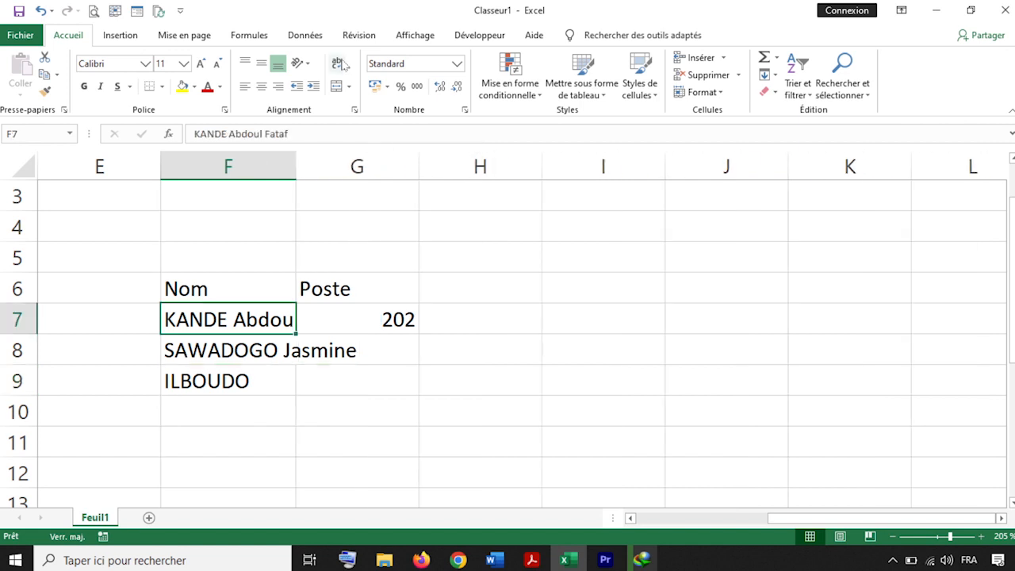
{"action": "left_click", "coordinate": [271, 370]}
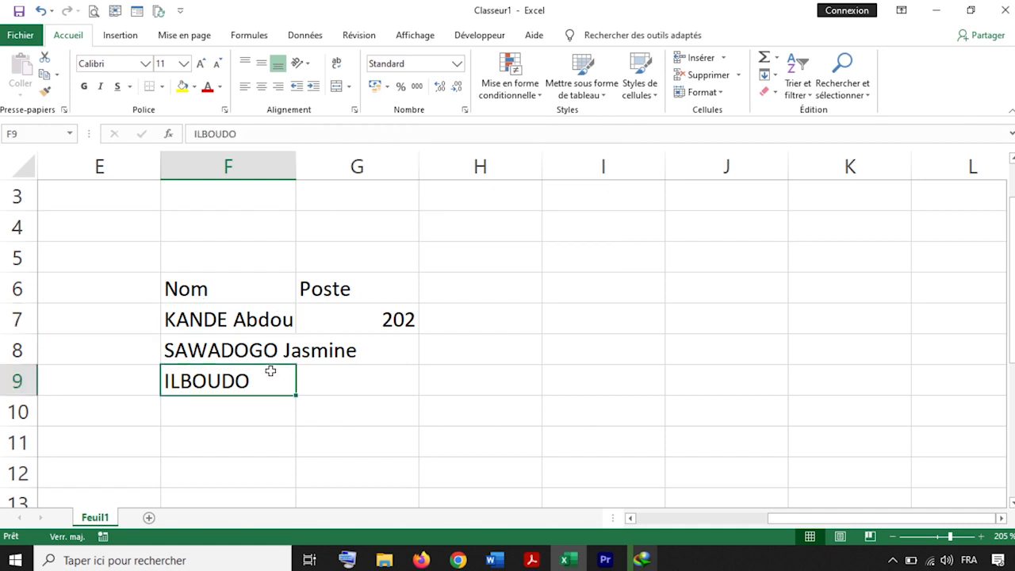
{"action": "left_click", "coordinate": [262, 321]}
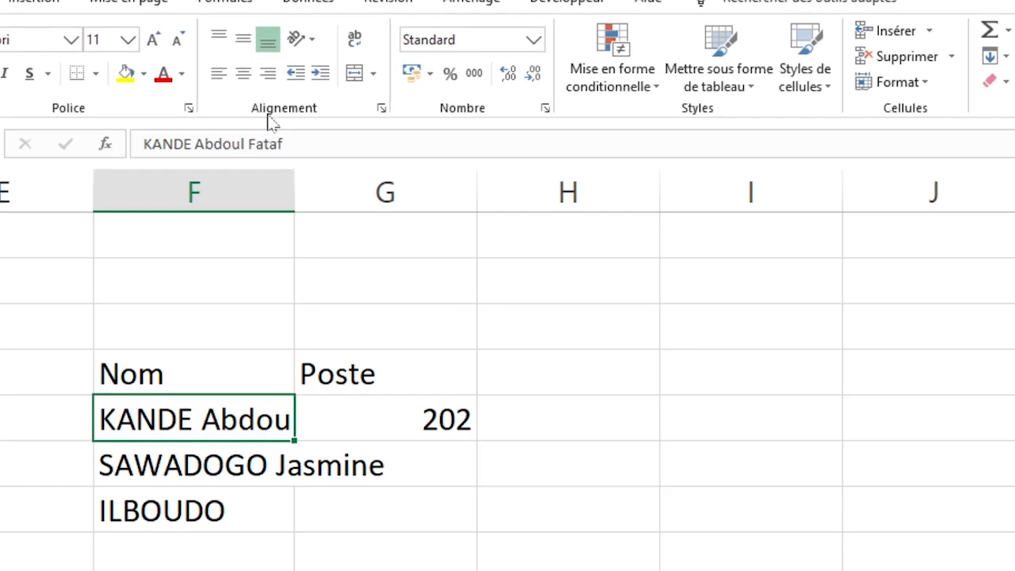
{"action": "left_click", "coordinate": [361, 40]}
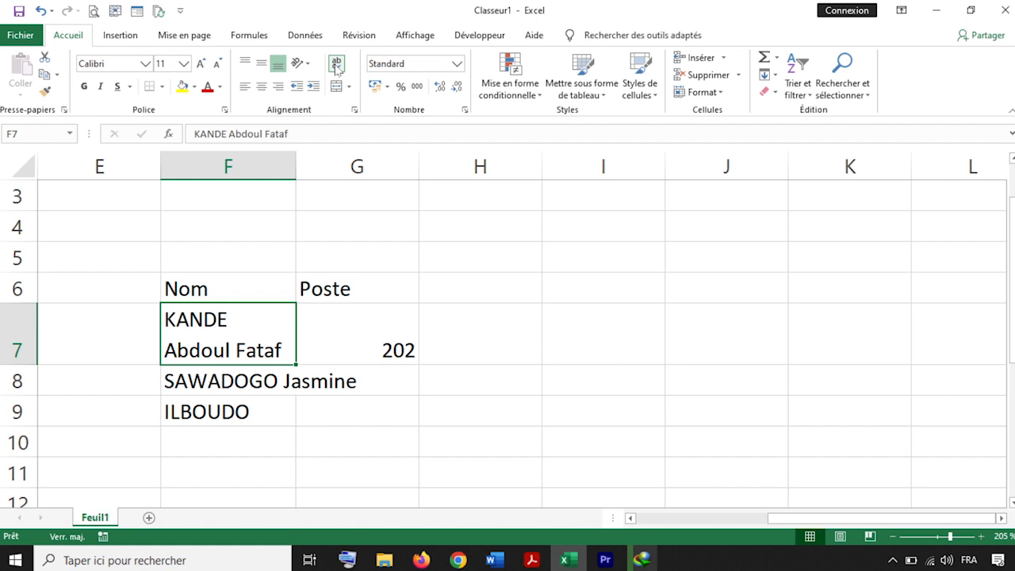
- Insert a line break before the first name in F8 so it spans two lines
{"action": "left_click", "coordinate": [283, 381]}
{"action": "double_click", "coordinate": [283, 380]}
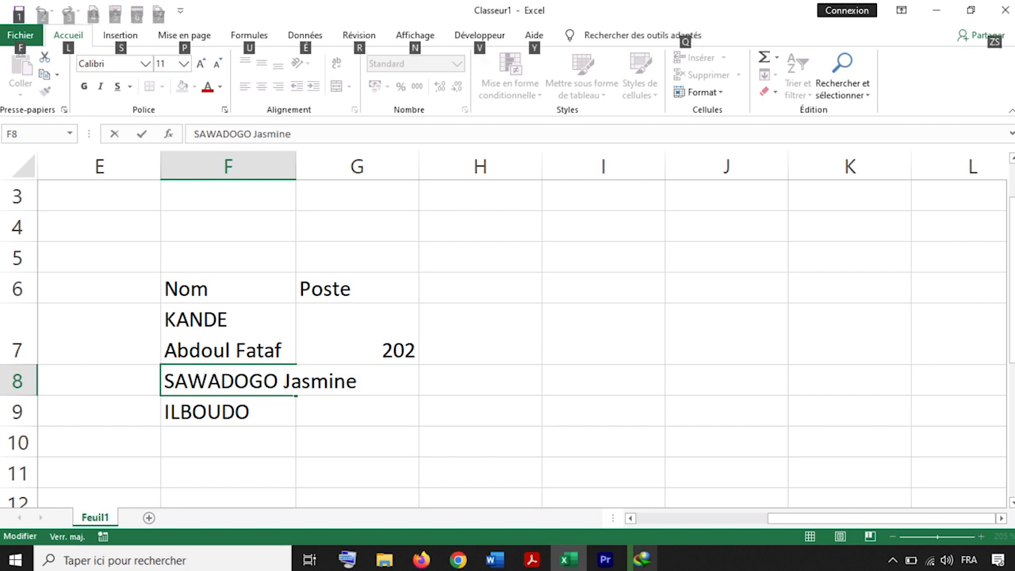
{"action": "key", "text": "alt+Return"}
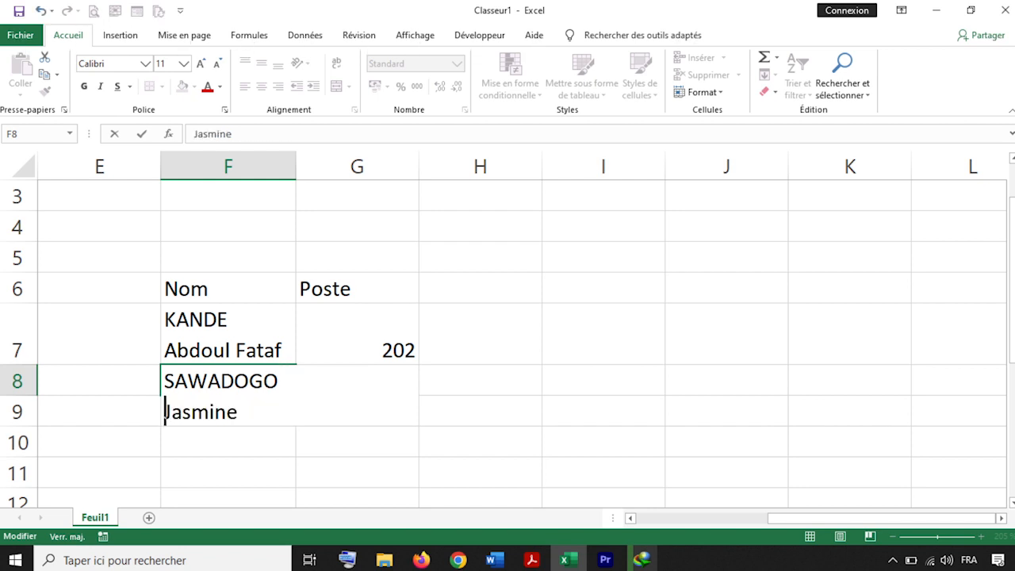
{"action": "left_click", "coordinate": [345, 438]}
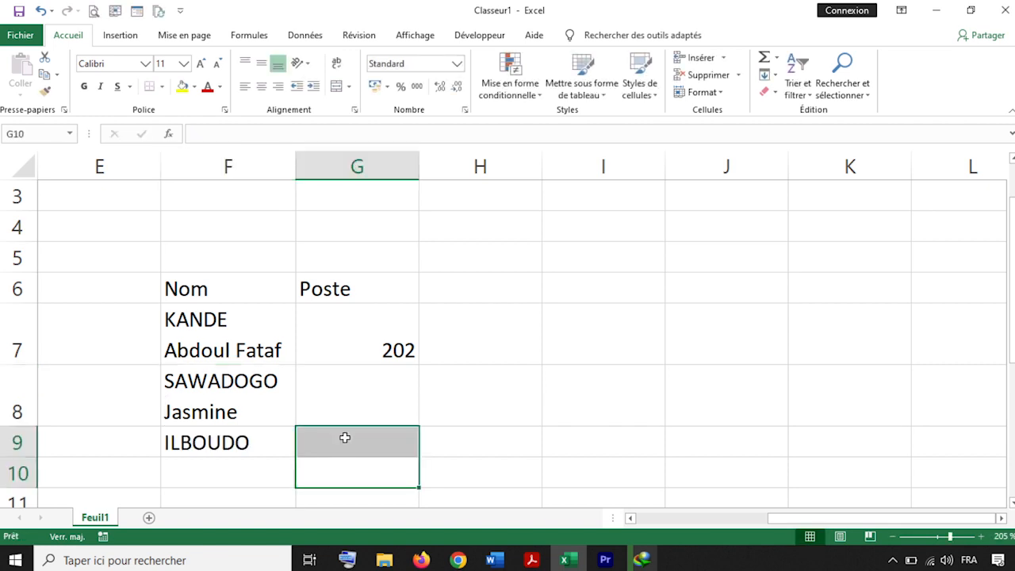